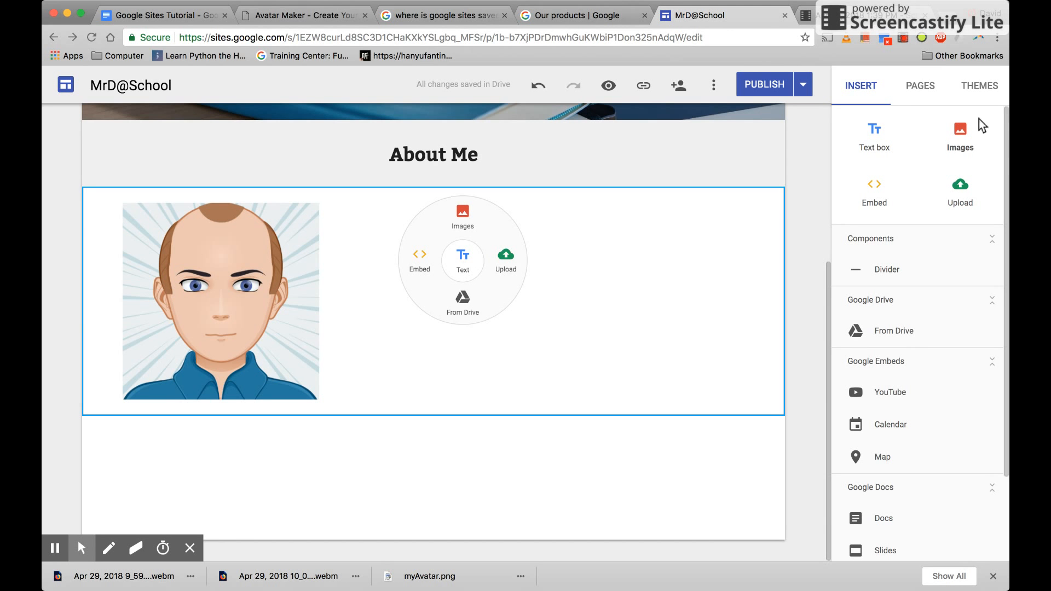
Add a text box beside the avatar with a bulleted list: Name, School, Where you live, Home country, Likes, Dislikes.
{"action": "left_click", "coordinate": [460, 257]}
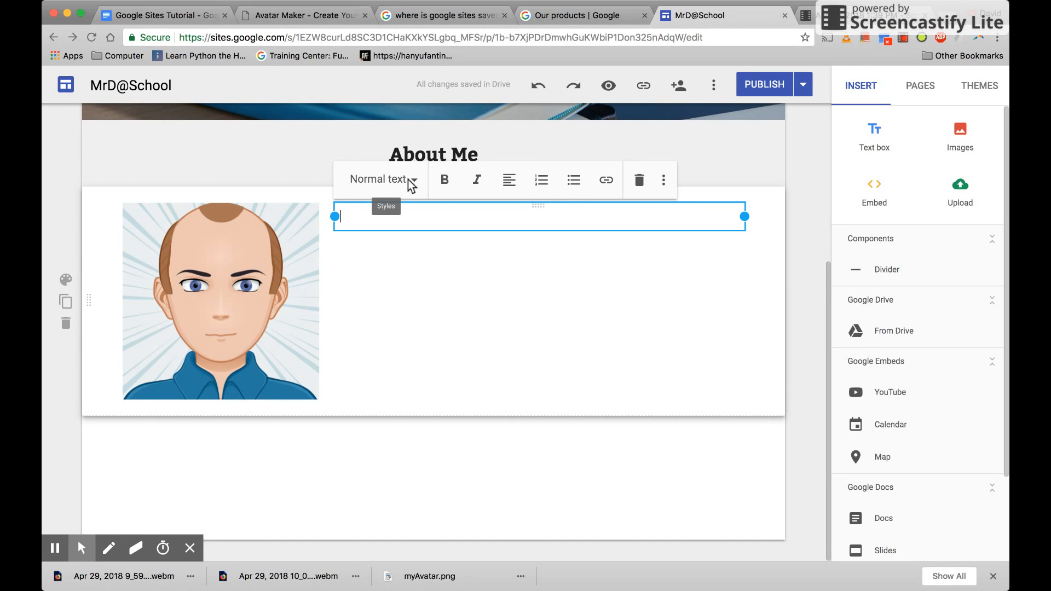
{"action": "type", "text": "Name School Where you live Home country Likes Dislikes"}
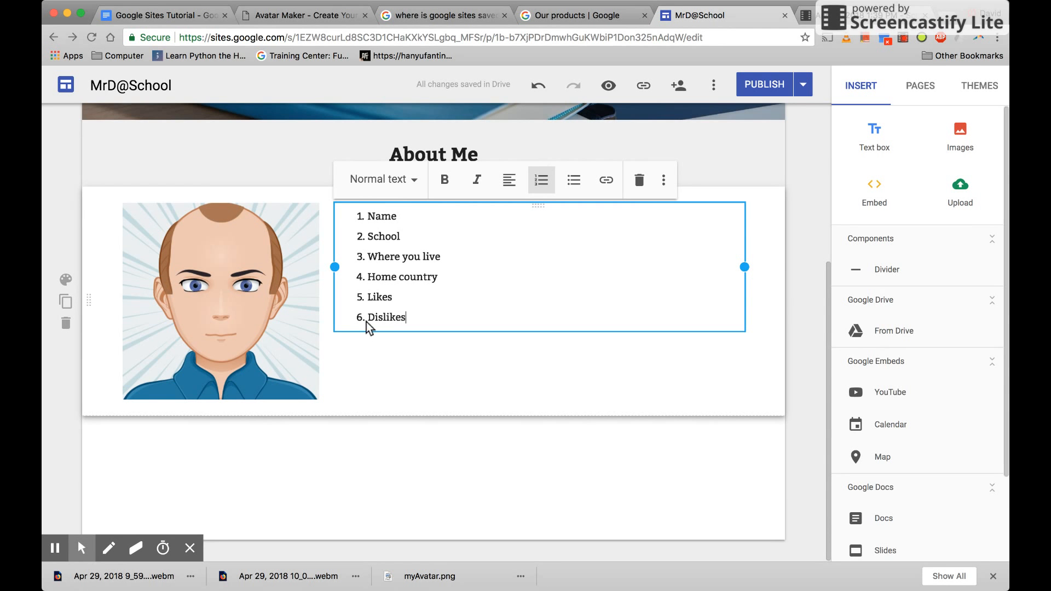
{"action": "left_click", "coordinate": [400, 217]}
{"action": "left_click", "coordinate": [423, 319]}
{"action": "left_click_drag", "start_coordinate": [423, 319], "coordinate": [352, 215]}
{"action": "left_click", "coordinate": [573, 179]}
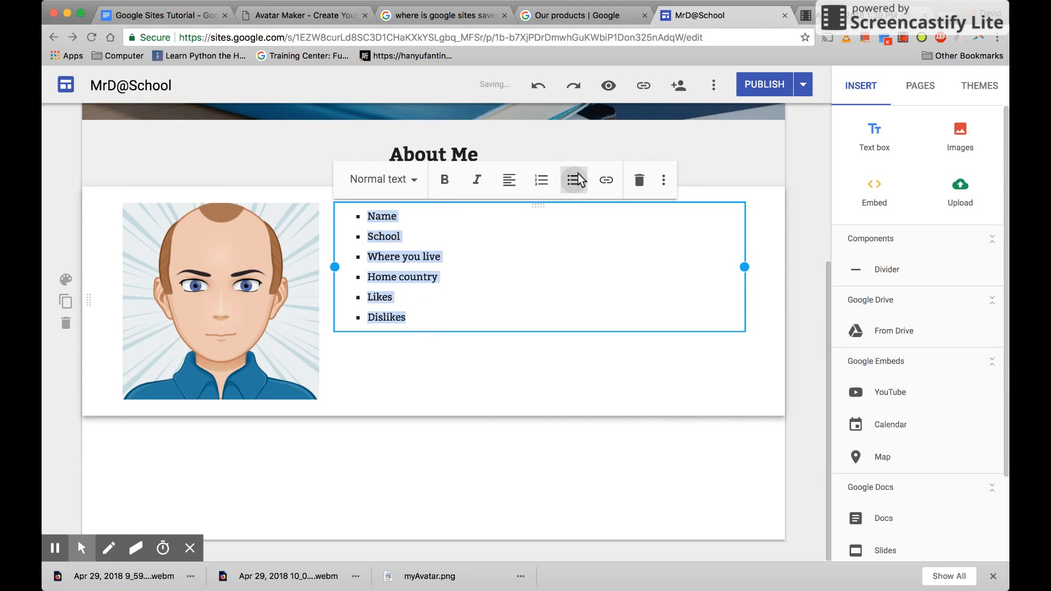
{"action": "left_click", "coordinate": [799, 234]}
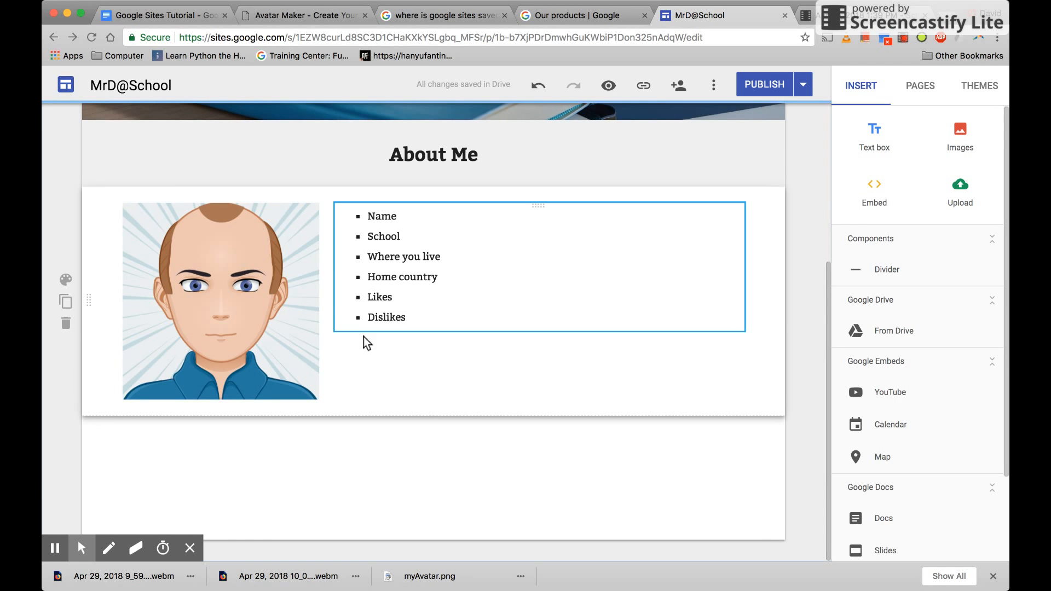
Reduce the height of the avatar image in the About Me section slightly, keeping its width.
{"action": "left_click", "coordinate": [315, 392]}
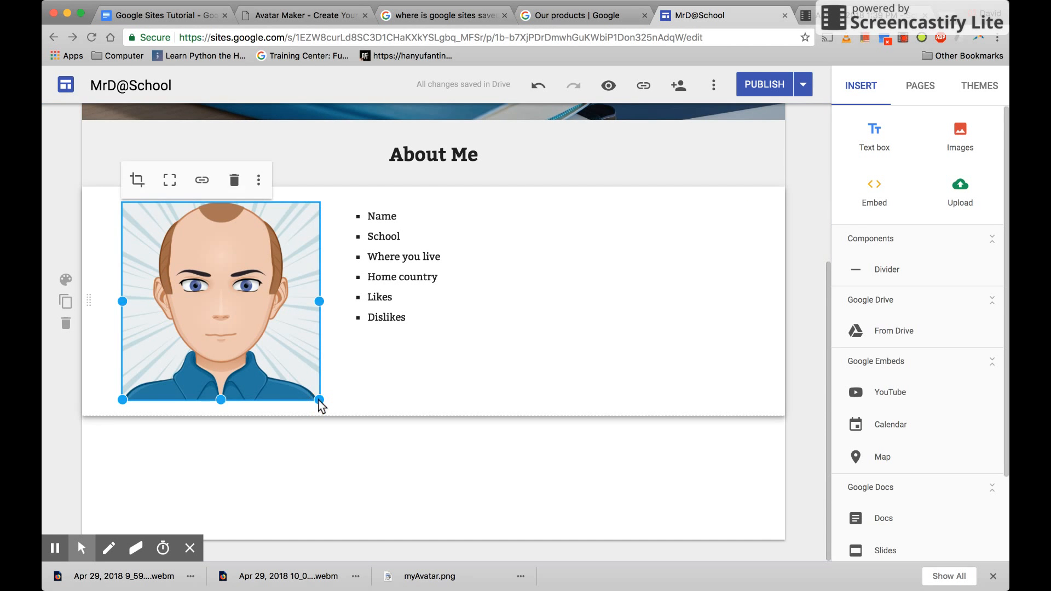
{"action": "left_click_drag", "start_coordinate": [319, 400], "coordinate": [319, 399]}
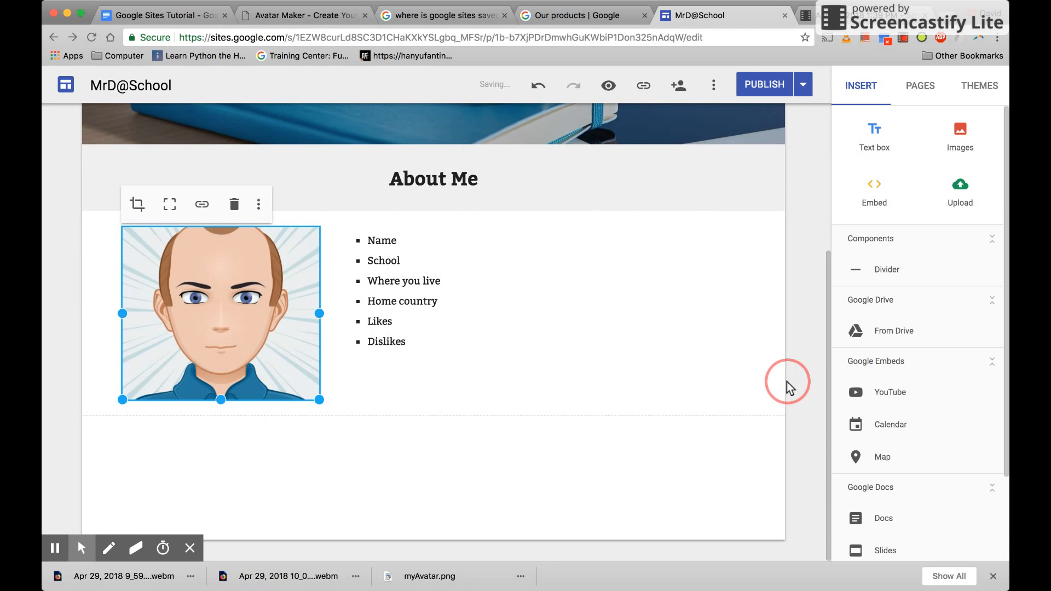
{"action": "left_click_drag", "start_coordinate": [816, 387], "coordinate": [812, 346]}
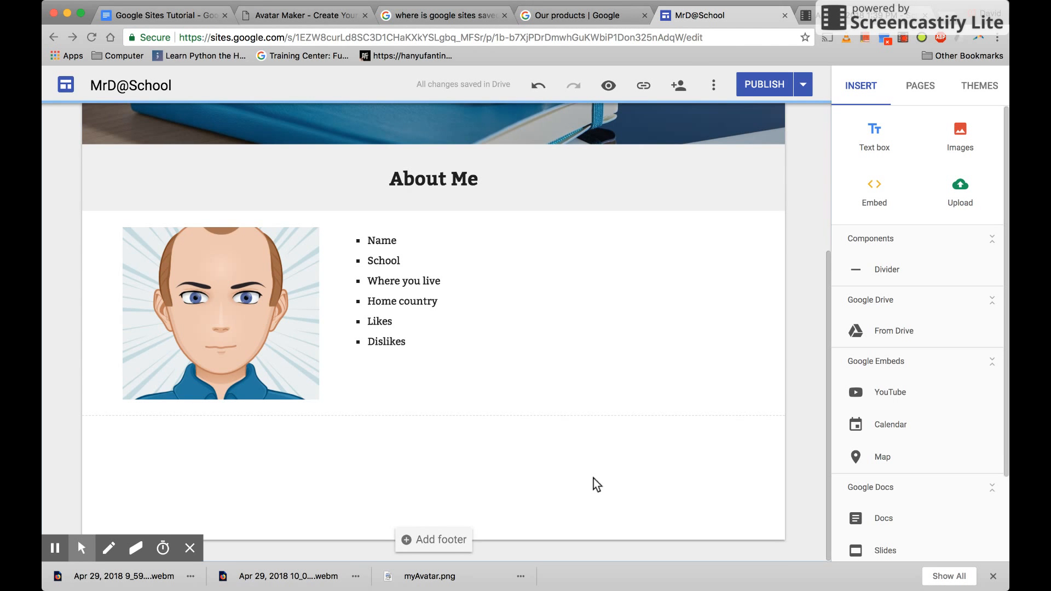
Preview the site in the desktop, tablet and phone layouts, checking the About Me content on the phone, and close the preview.
{"action": "mouse_move", "coordinate": [828, 349]}
{"action": "left_mouse_down"}
{"action": "mouse_move", "coordinate": [829, 208]}
{"action": "mouse_move", "coordinate": [830, 332]}
{"action": "left_mouse_up"}
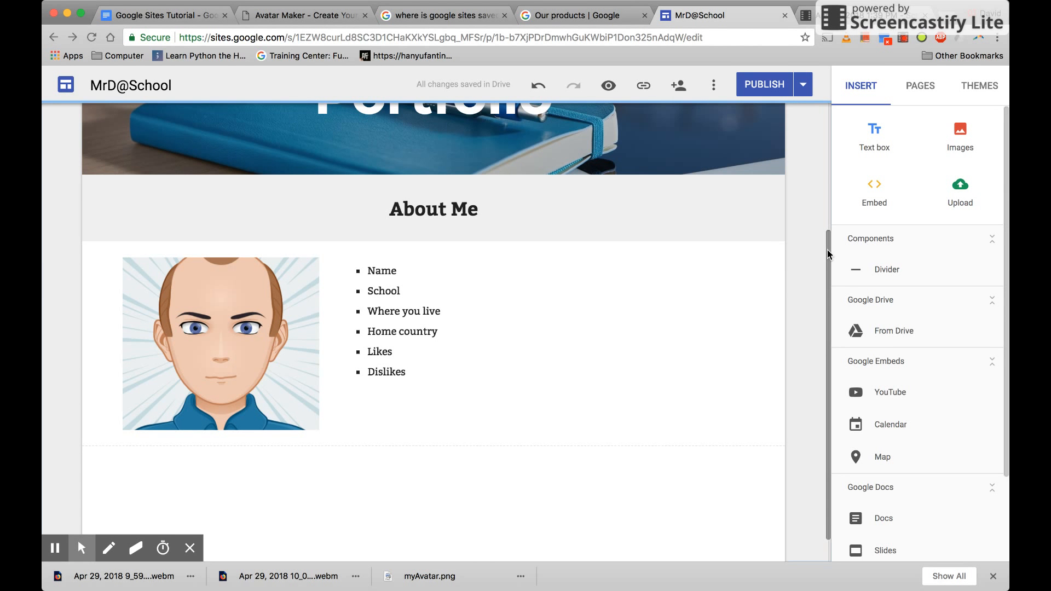
{"action": "left_click", "coordinate": [603, 94]}
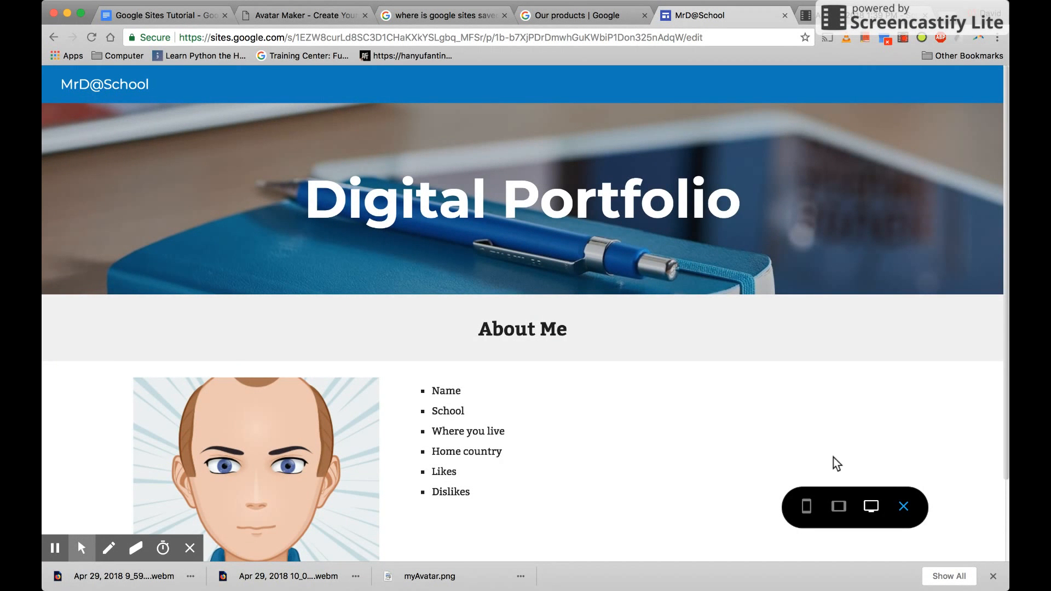
{"action": "left_click", "coordinate": [839, 505]}
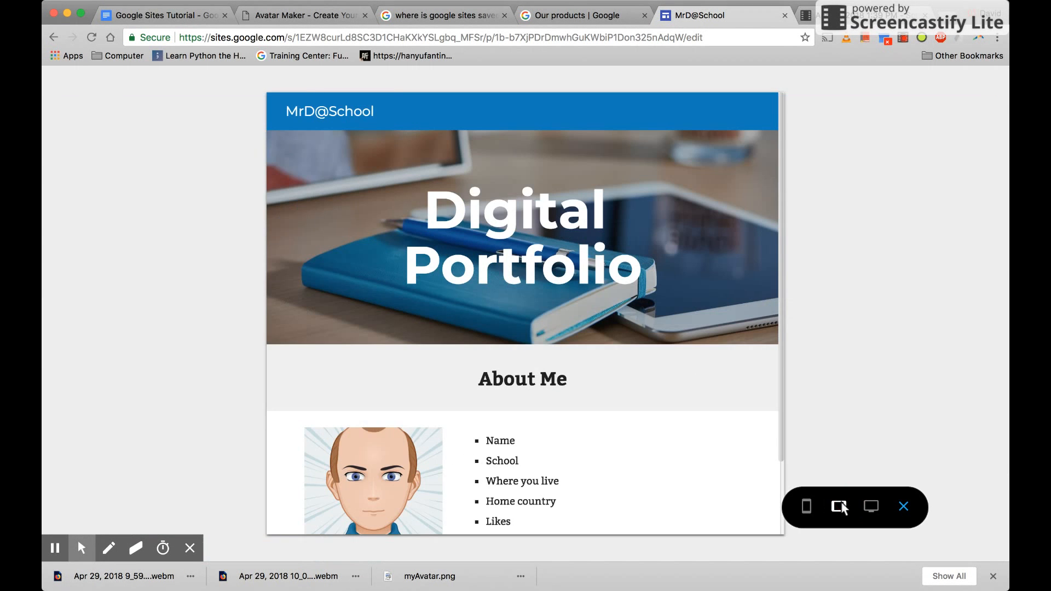
{"action": "left_click", "coordinate": [806, 507]}
{"action": "left_click_drag", "start_coordinate": [645, 286], "coordinate": [648, 436]}
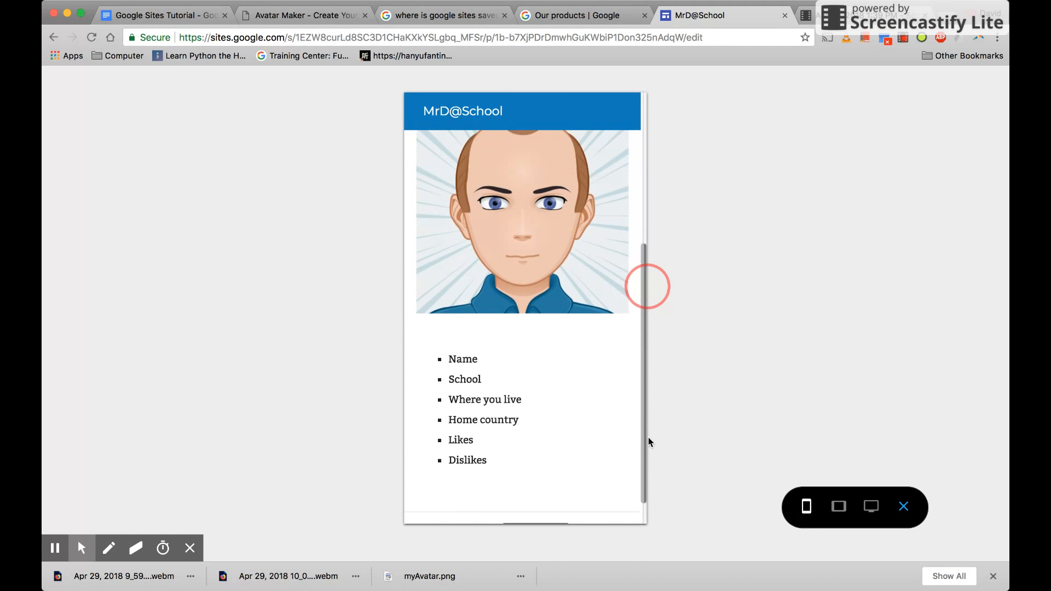
{"action": "left_click", "coordinate": [902, 506]}
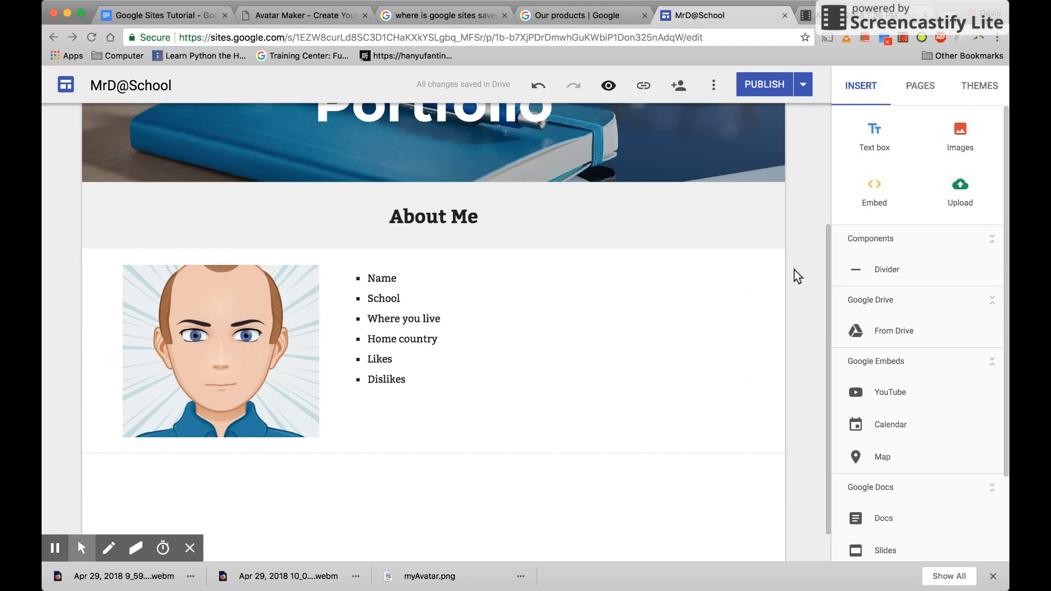
Add a new page named ICT and Computing to the site.
{"action": "left_click_drag", "start_coordinate": [828, 271], "coordinate": [816, 153]}
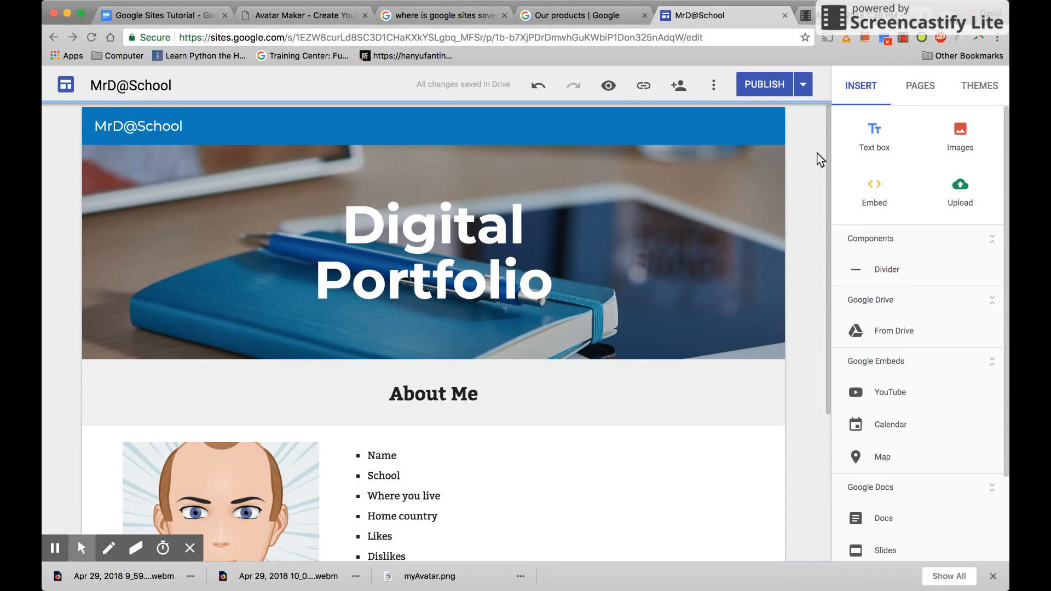
{"action": "left_click", "coordinate": [929, 94]}
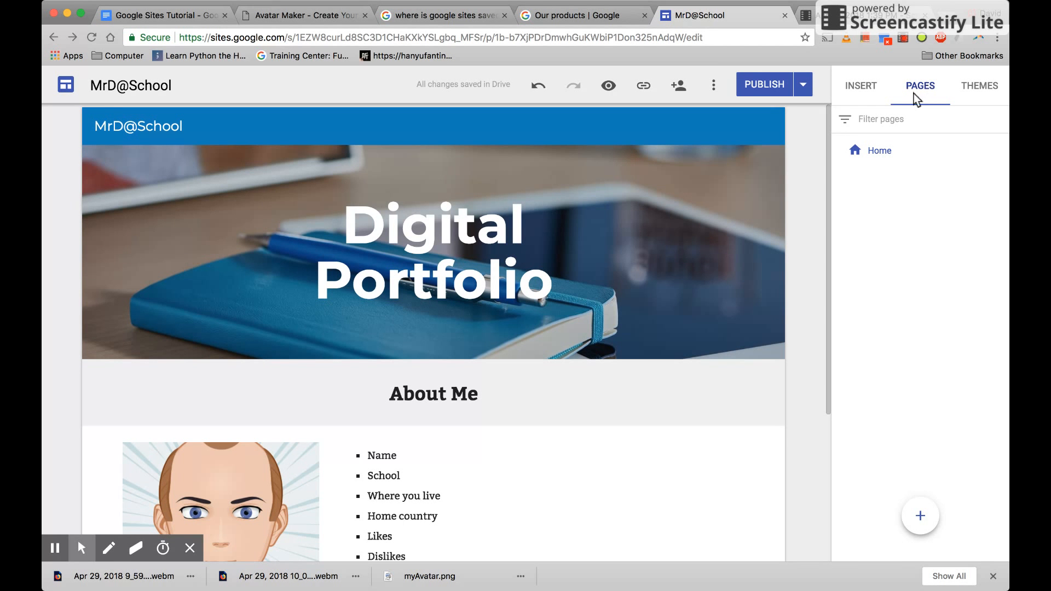
{"action": "left_click", "coordinate": [923, 516]}
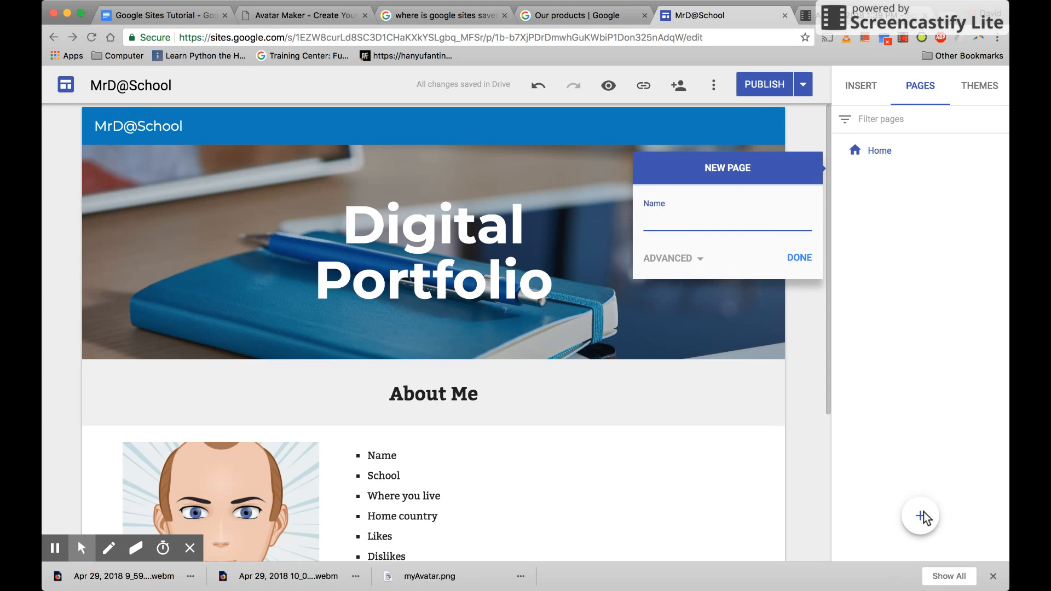
{"action": "type", "text": "ICT and Computing"}
{"action": "left_click", "coordinate": [809, 261]}
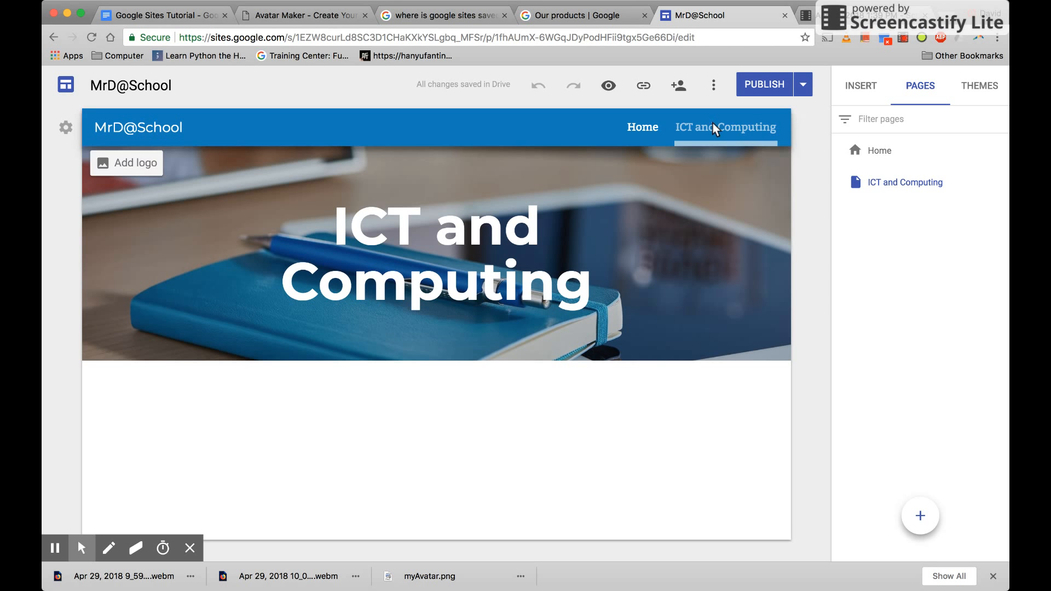
Check the name in the properties of the ICT and Computing page and close them.
{"action": "left_click", "coordinate": [999, 183]}
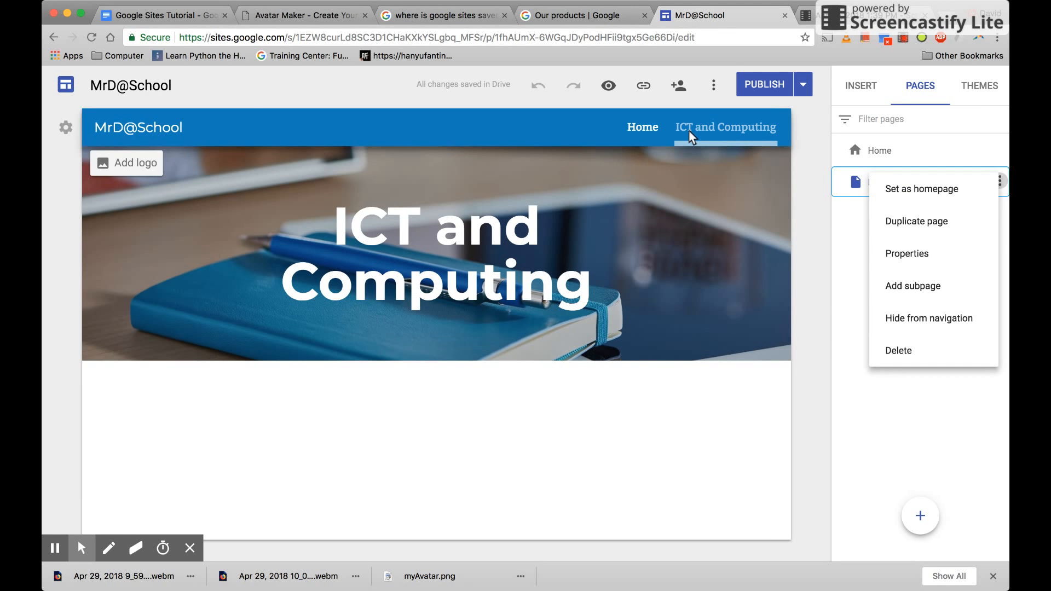
{"action": "left_click", "coordinate": [911, 261]}
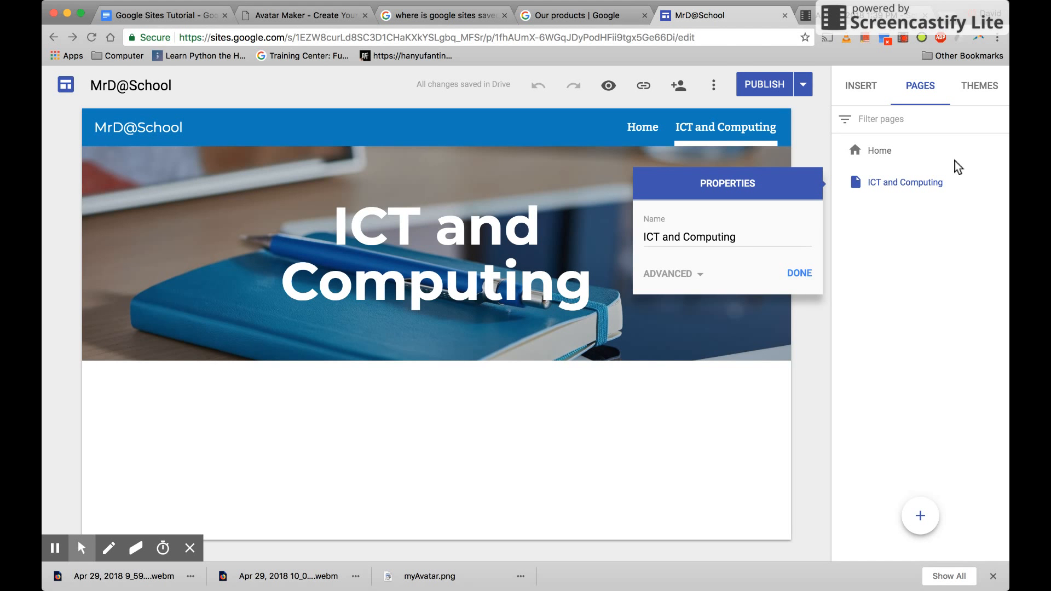
{"action": "left_click", "coordinate": [734, 235]}
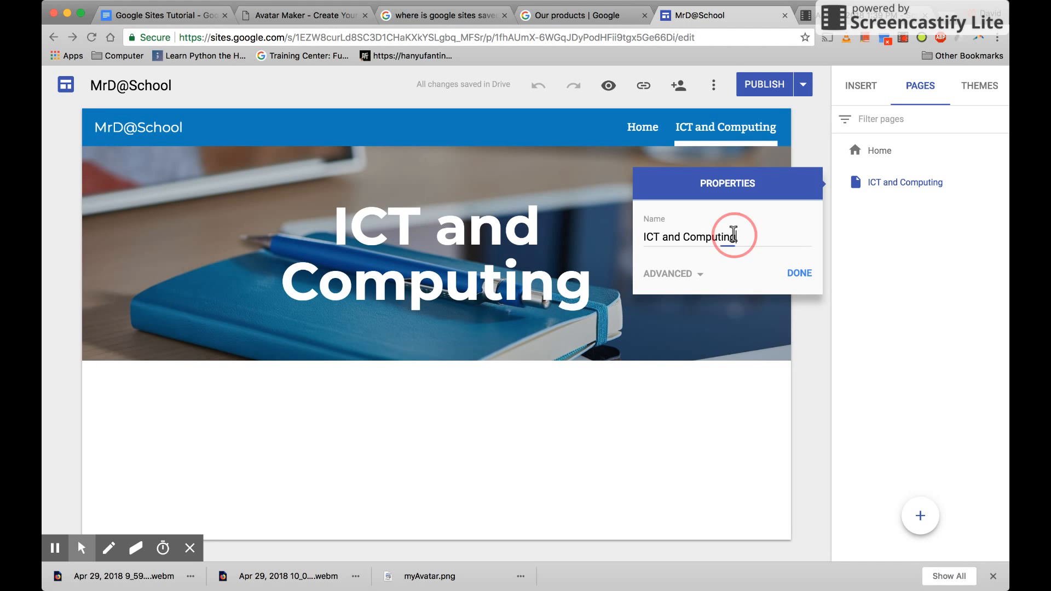
{"action": "left_click", "coordinate": [800, 274]}
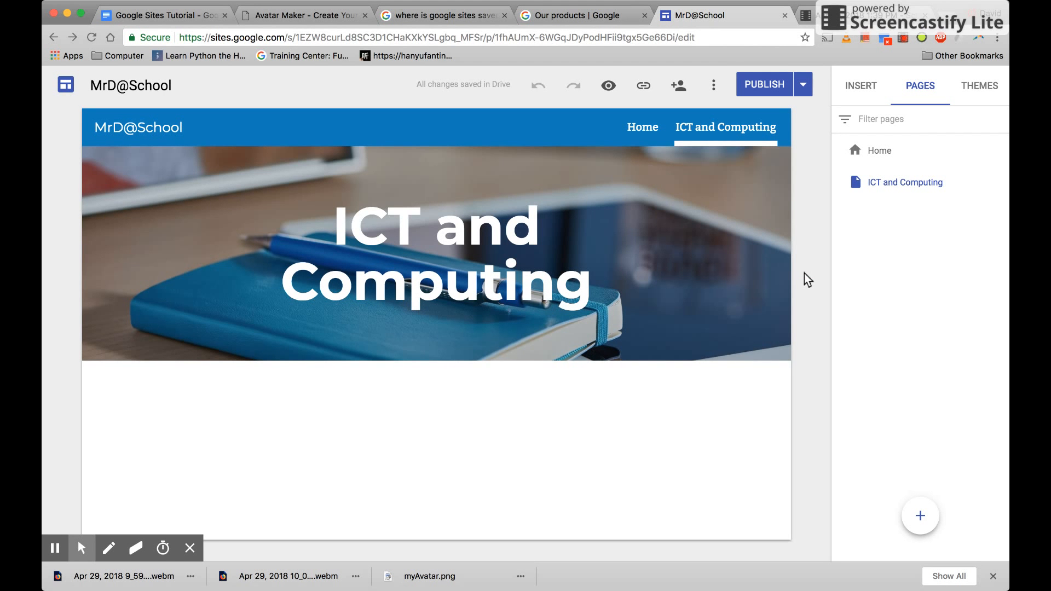
Add a new page named Maths to the site.
{"action": "mouse_move", "coordinate": [922, 520]}
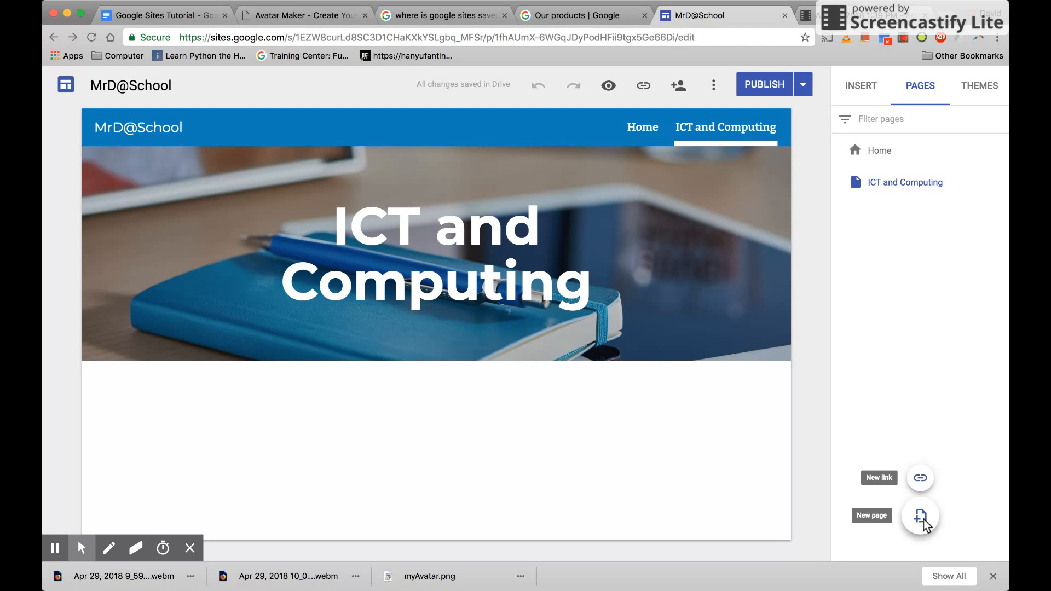
{"action": "left_click", "coordinate": [922, 517]}
{"action": "type", "text": "Maths"}
{"action": "left_click", "coordinate": [796, 287]}
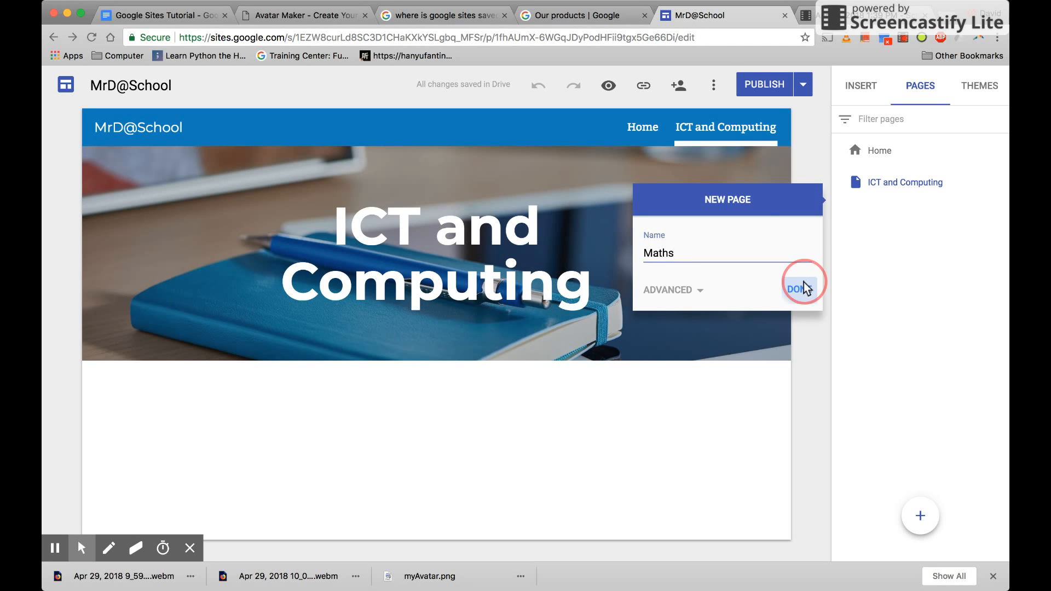
Add a new page named Humanities to the site.
{"action": "left_click", "coordinate": [922, 516]}
{"action": "type", "text": "H"}
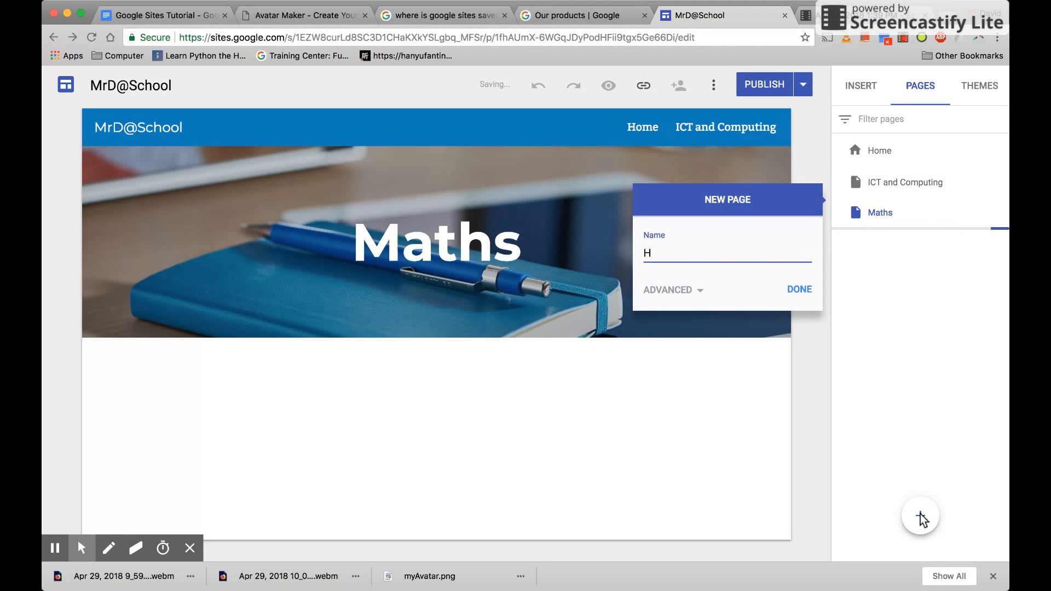
{"action": "type", "text": "umanities"}
{"action": "left_click", "coordinate": [799, 290]}
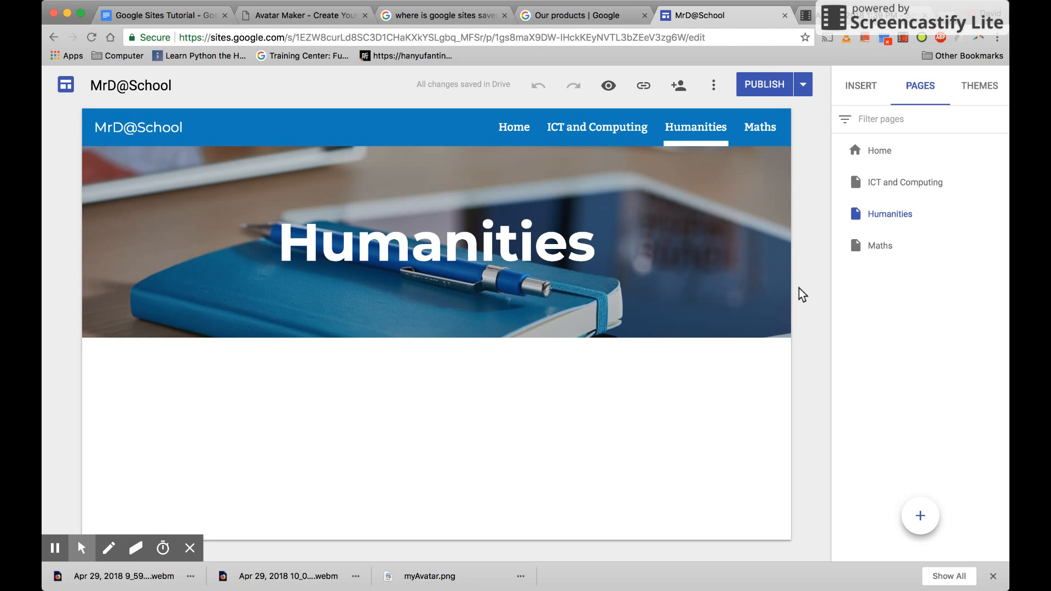
Insert a text box reading Leadership below the banner of the ICT and Computing page.
{"action": "left_click", "coordinate": [871, 179]}
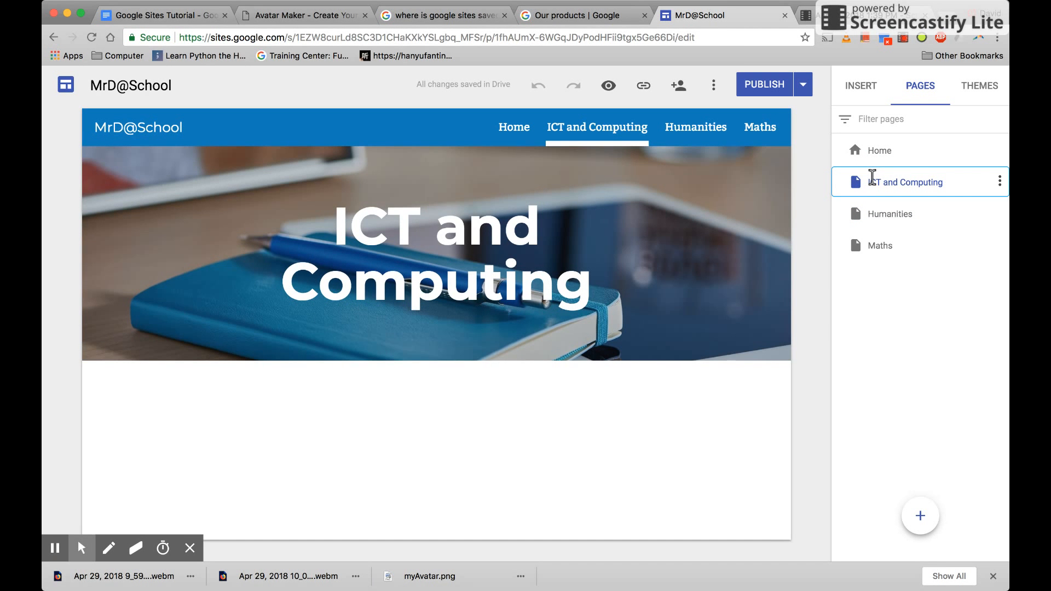
{"action": "left_click", "coordinate": [862, 86]}
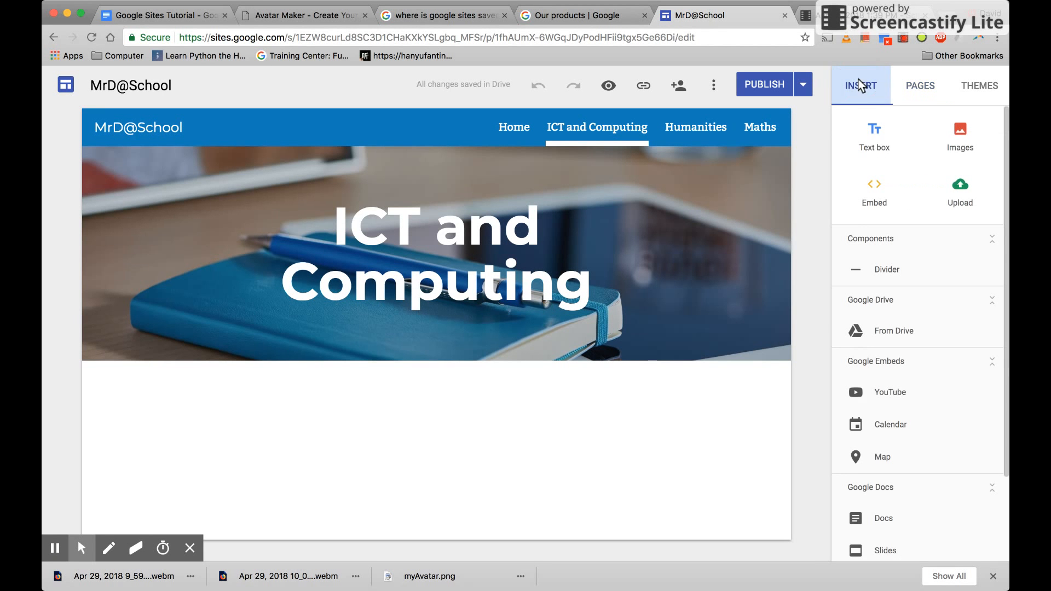
{"action": "left_click", "coordinate": [874, 134]}
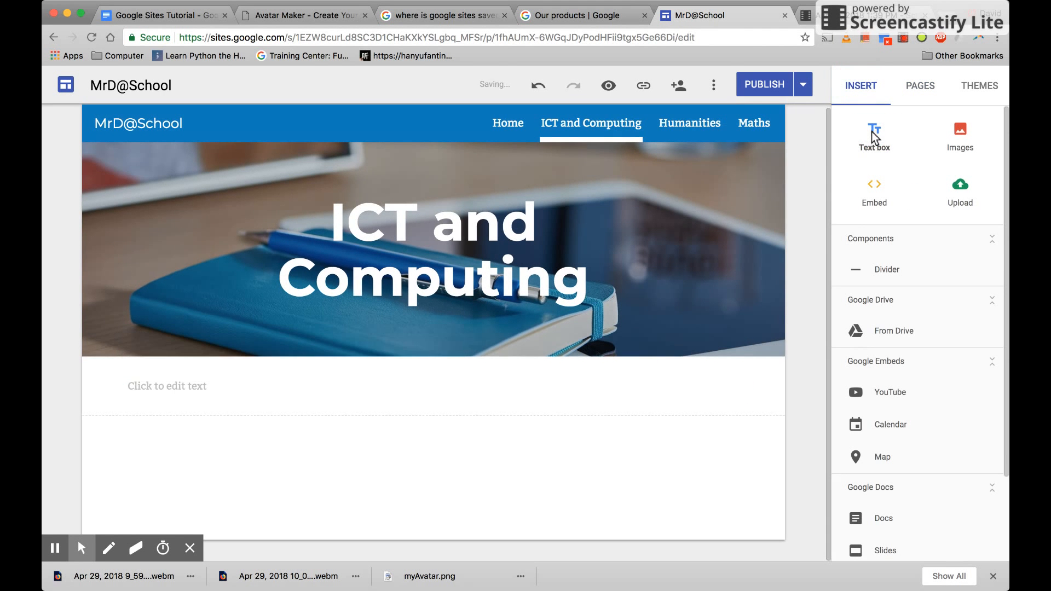
{"action": "left_click", "coordinate": [155, 393]}
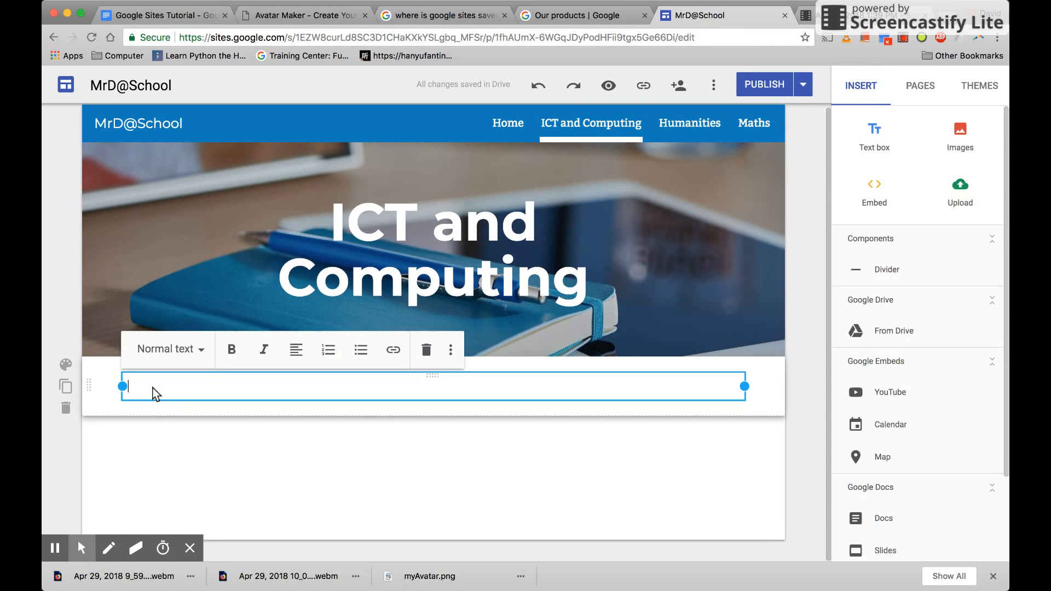
{"action": "type", "text": "Leadership"}
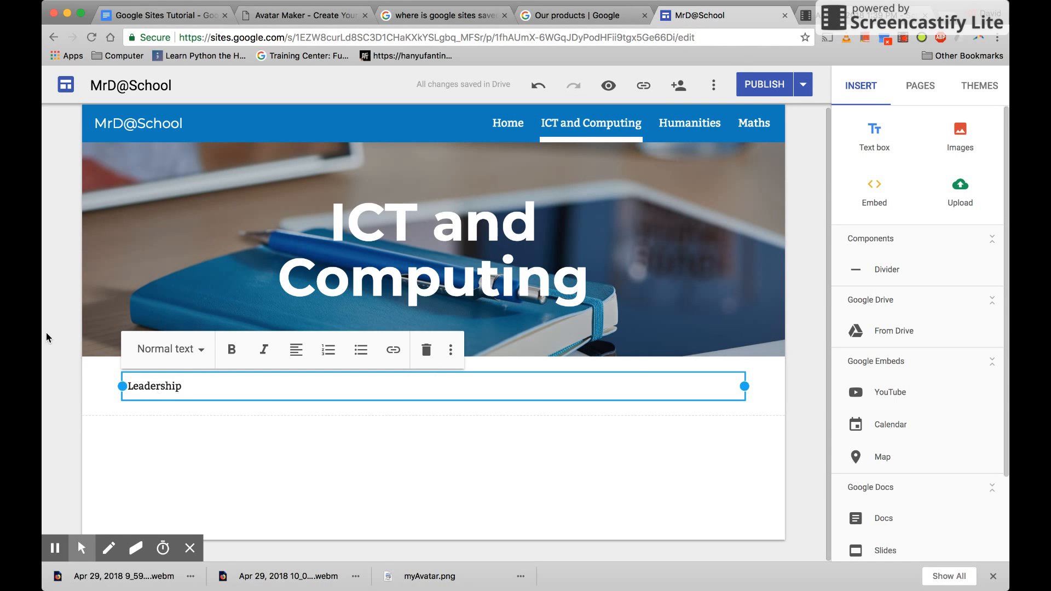
Apply the Emphasis 1 section style to the Leadership section.
{"action": "left_click", "coordinate": [67, 365]}
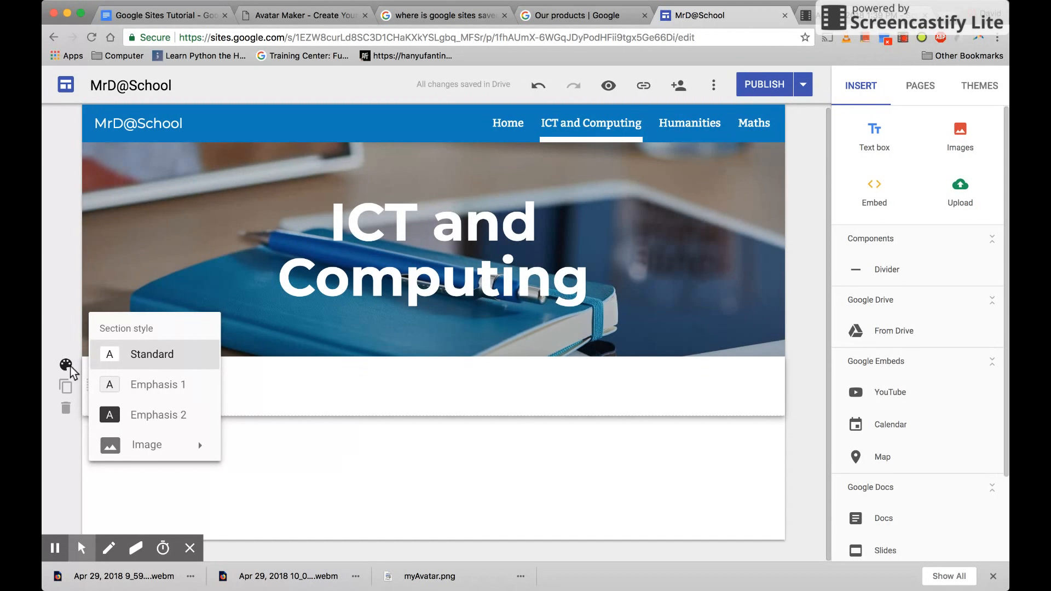
{"action": "left_click", "coordinate": [131, 384]}
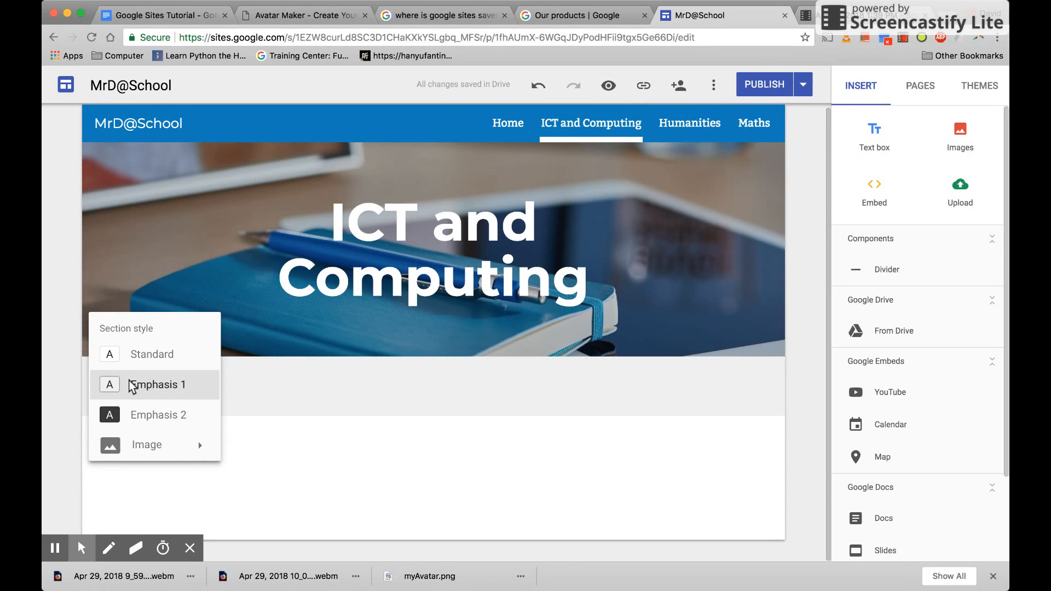
{"action": "left_click", "coordinate": [793, 376]}
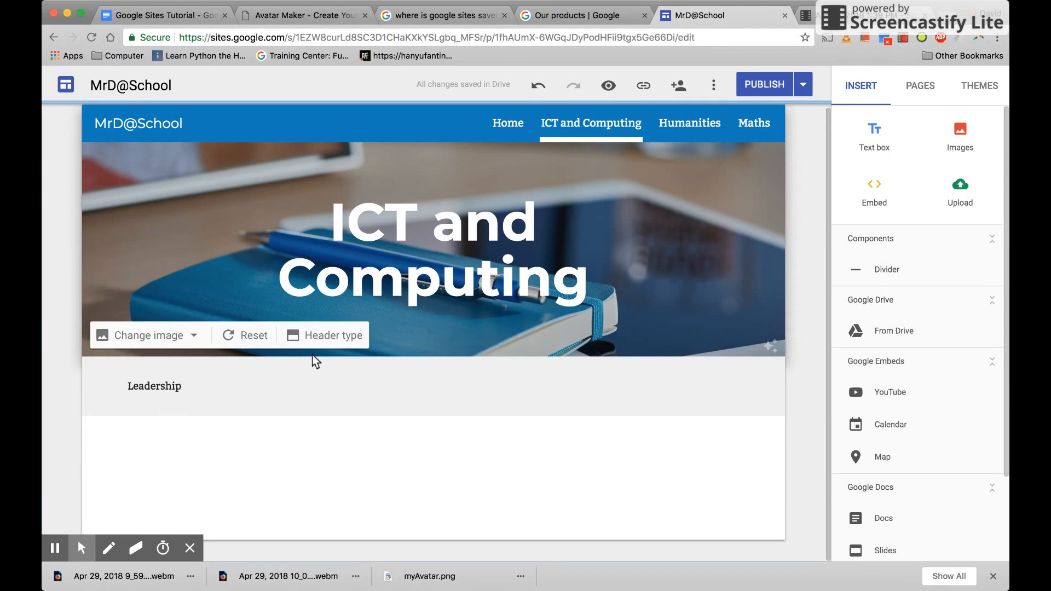
Format the Leadership text with the Heading style.
{"action": "left_click", "coordinate": [167, 390]}
{"action": "left_click", "coordinate": [185, 383]}
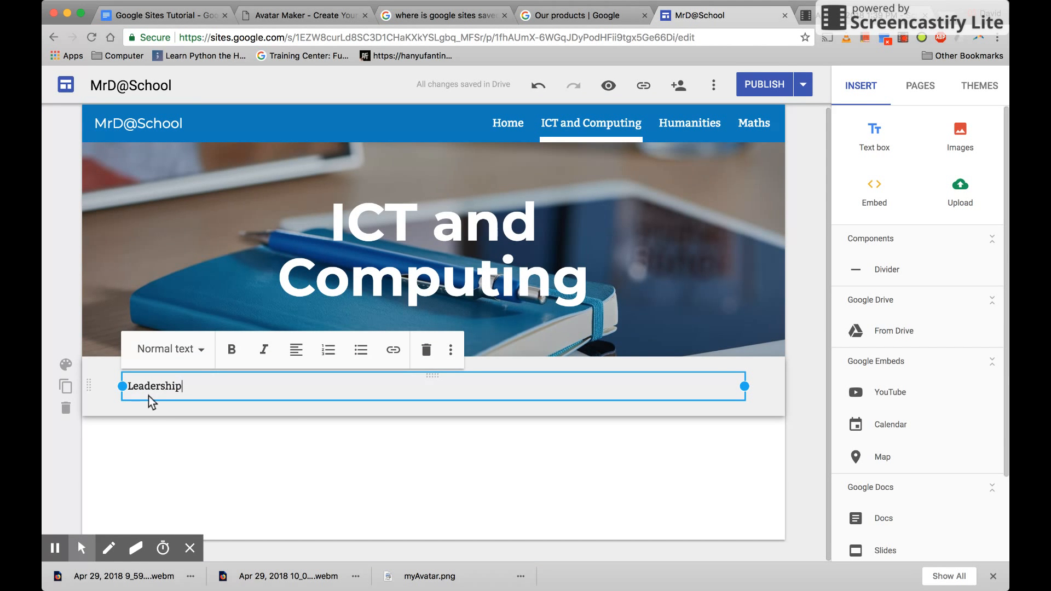
{"action": "left_click", "coordinate": [202, 353]}
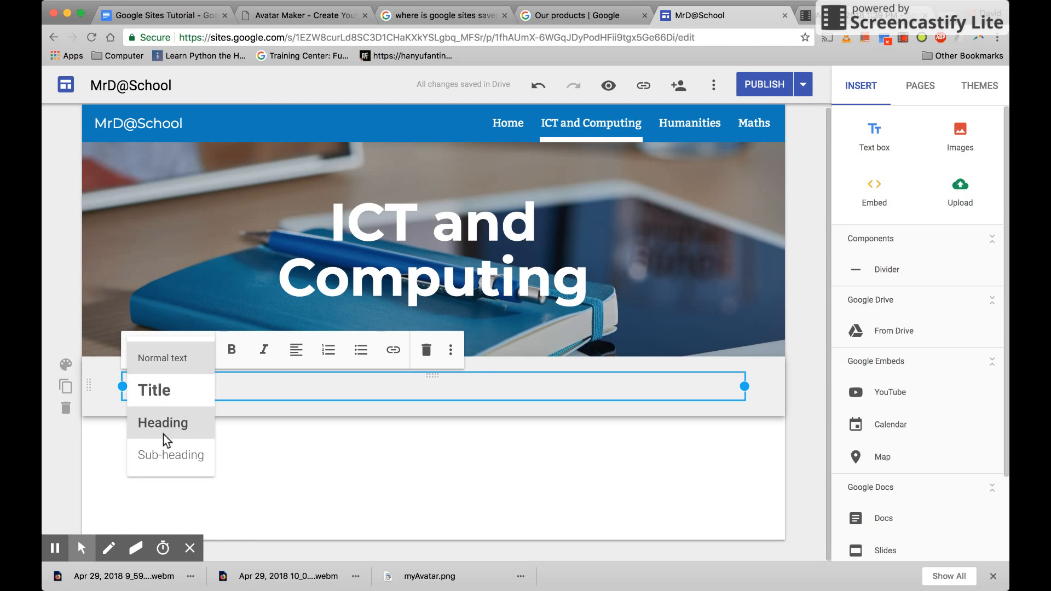
{"action": "left_click", "coordinate": [165, 426]}
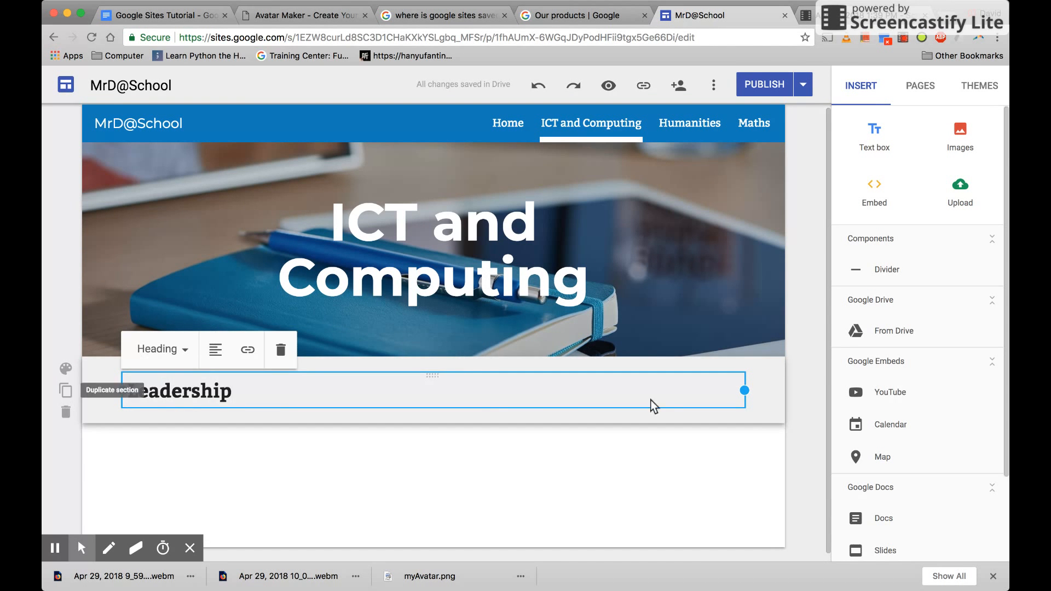
Embed the Google Level 1 document below the Leadership heading and shrink it to about a third of the section's width, aligned left.
{"action": "left_click", "coordinate": [800, 417]}
{"action": "scroll", "coordinate": [312, 465], "scroll_direction": "down", "scroll_amount": 1}
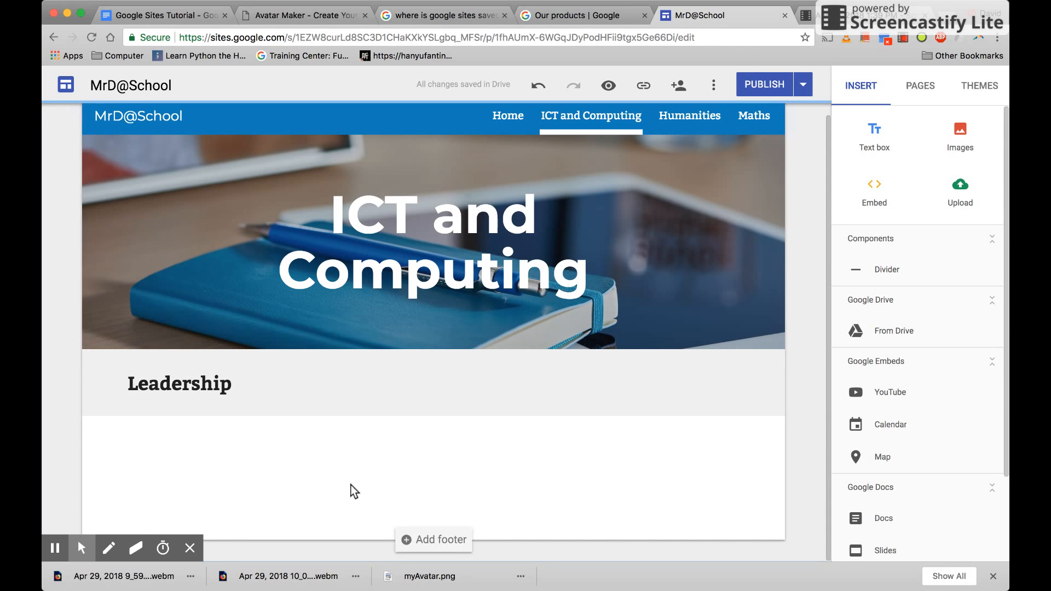
{"action": "double_click", "coordinate": [268, 469]}
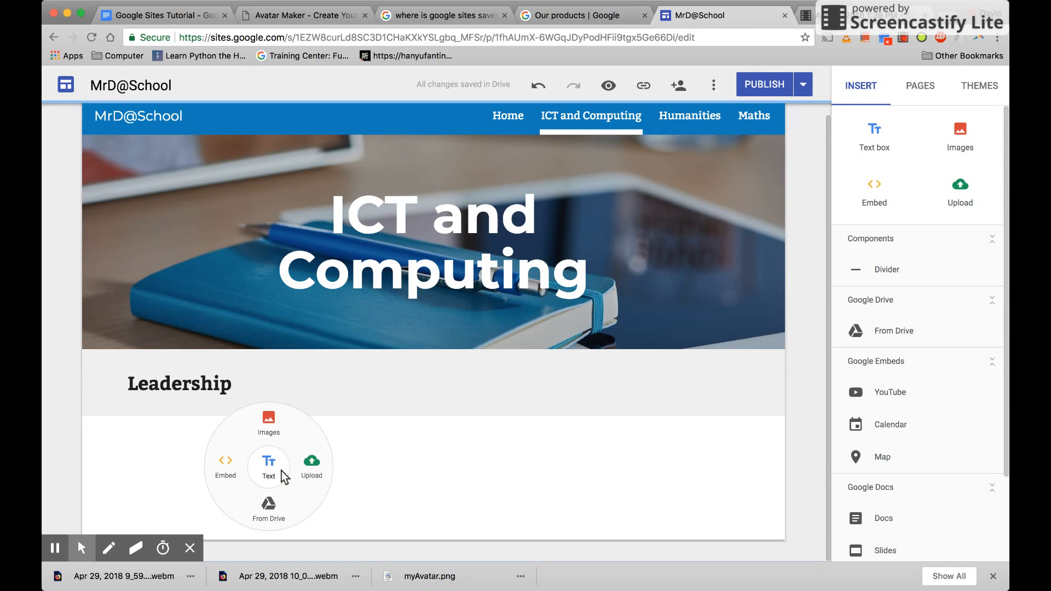
{"action": "left_click", "coordinate": [790, 422]}
{"action": "scroll", "coordinate": [885, 389], "scroll_direction": "down", "scroll_amount": 3}
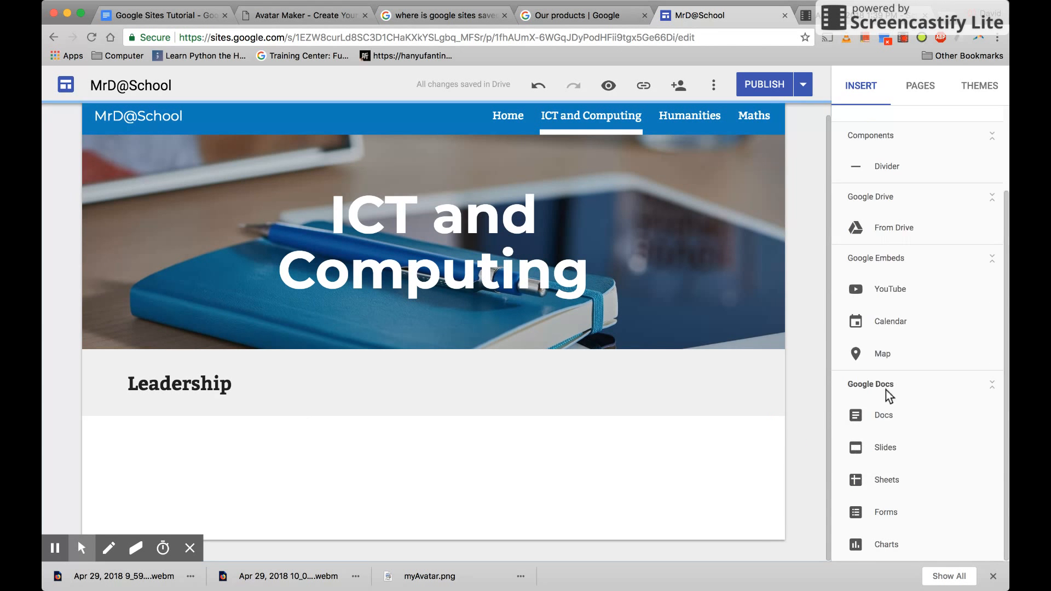
{"action": "left_click", "coordinate": [887, 413]}
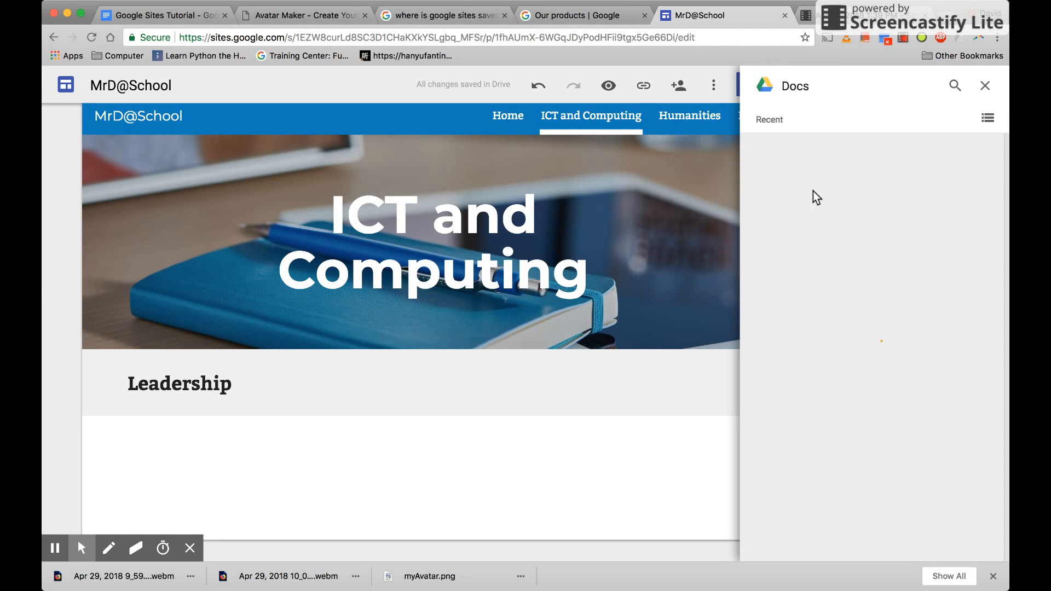
{"action": "left_click", "coordinate": [935, 207]}
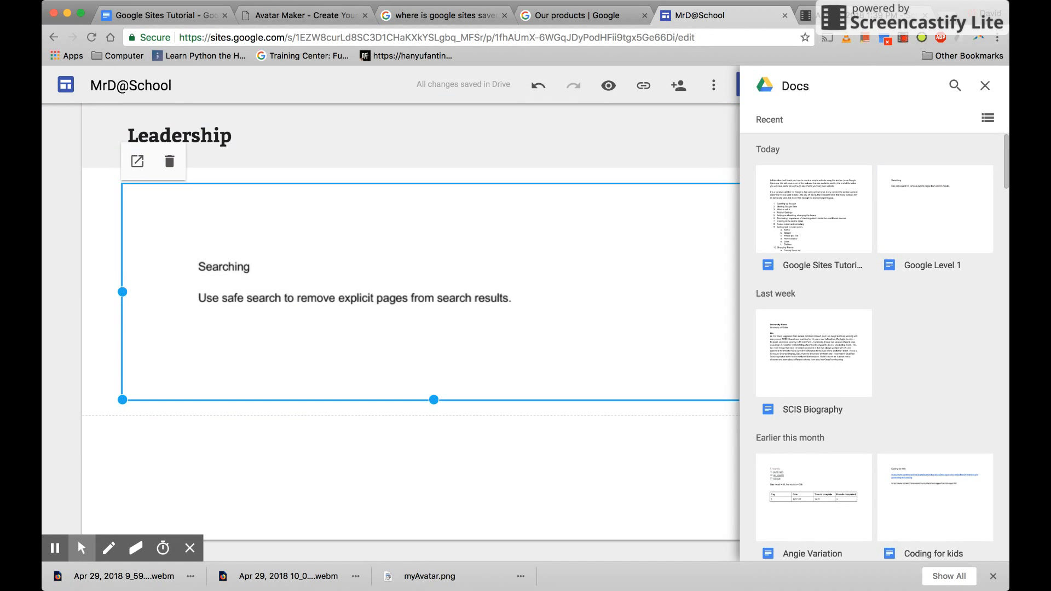
{"action": "left_click", "coordinate": [986, 87]}
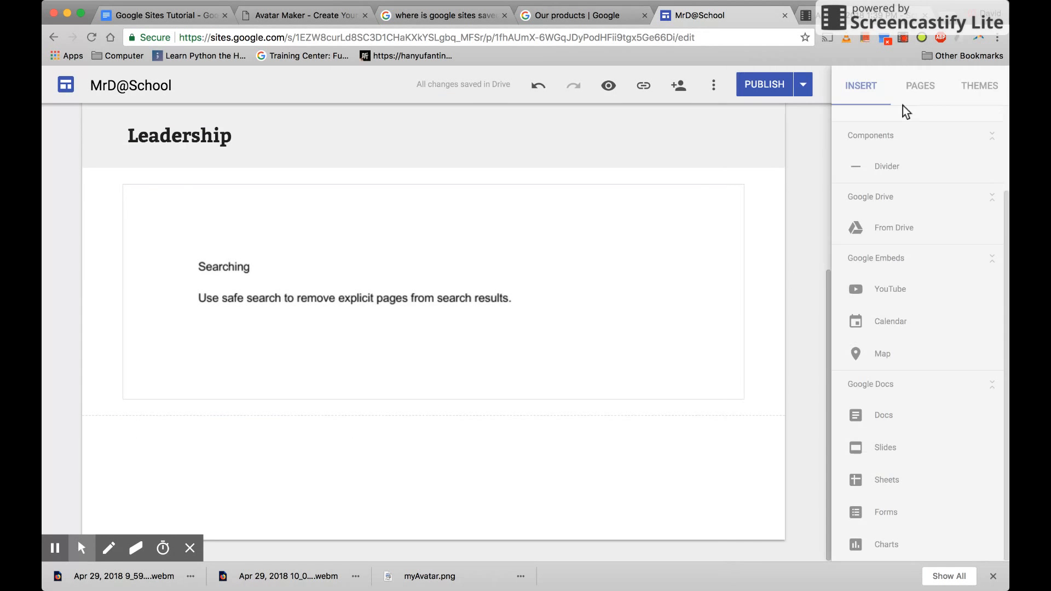
{"action": "left_click", "coordinate": [745, 402]}
{"action": "left_click_drag", "start_coordinate": [744, 399], "coordinate": [317, 355]}
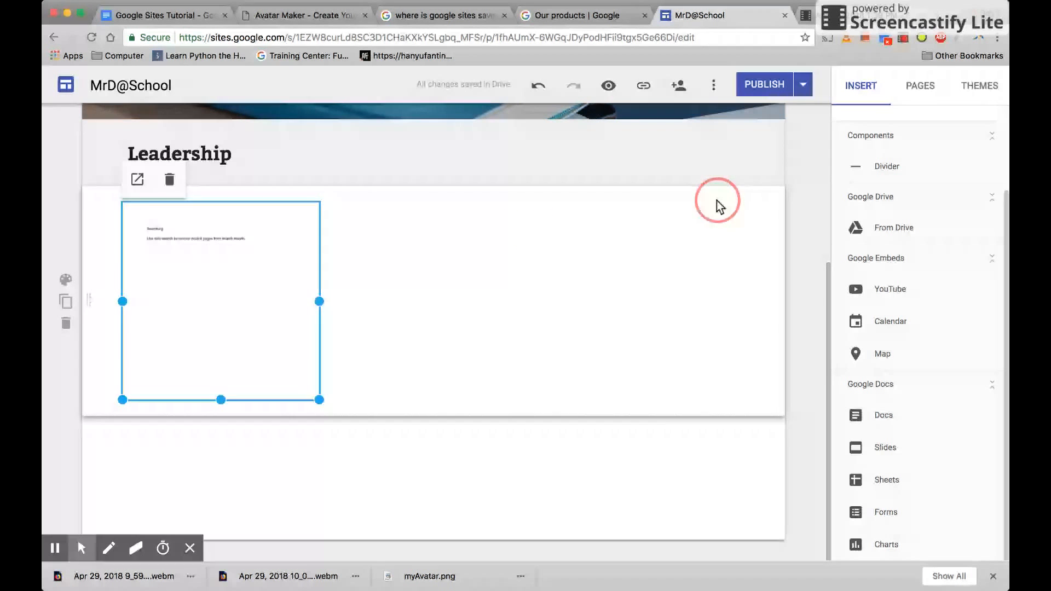
Insert a text box beside the embedded document reading "A reflection about the task".
{"action": "double_click", "coordinate": [441, 294]}
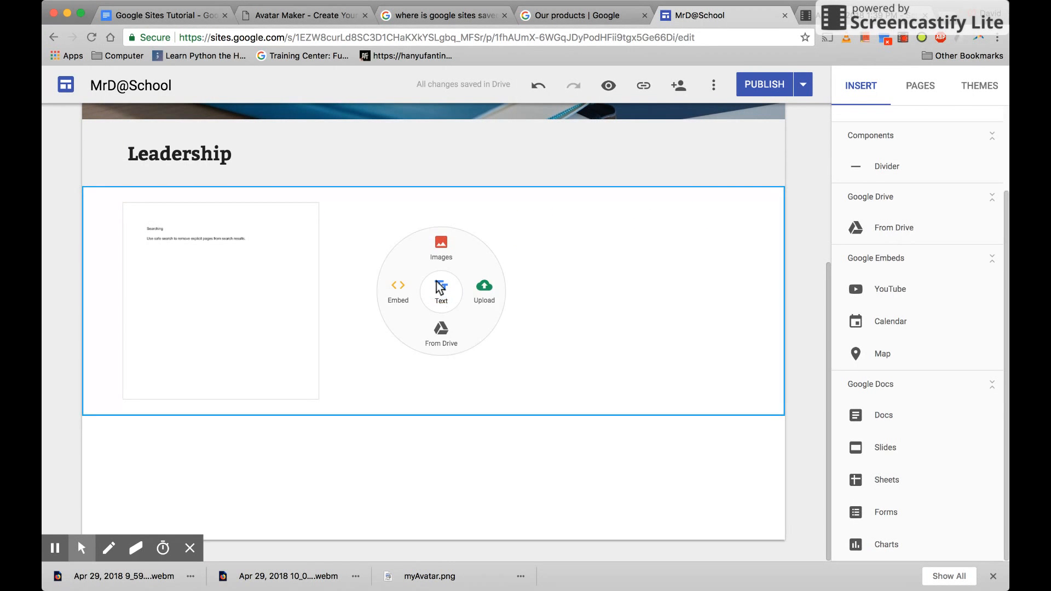
{"action": "left_click", "coordinate": [441, 294]}
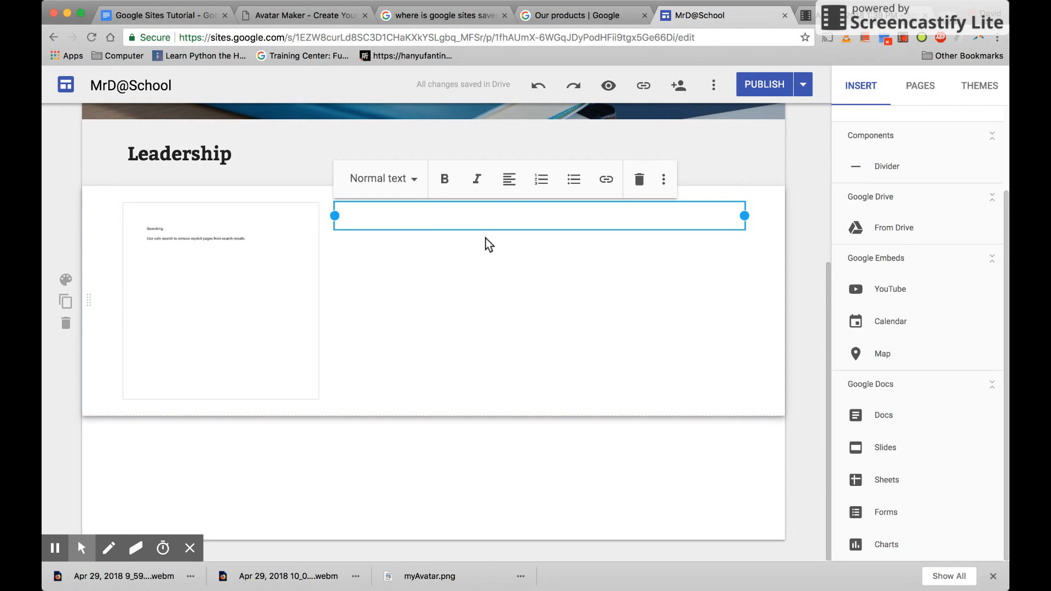
{"action": "type", "text": "A reflection "}
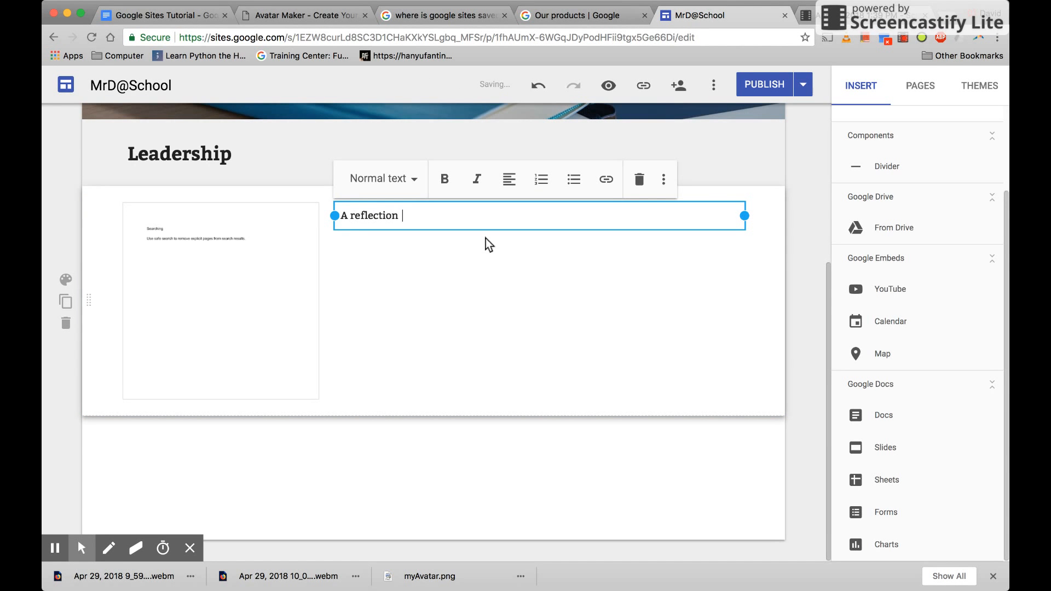
{"action": "type", "text": "abovut"}
{"action": "type", "text": "the task"}
{"action": "left_click", "coordinate": [793, 309]}
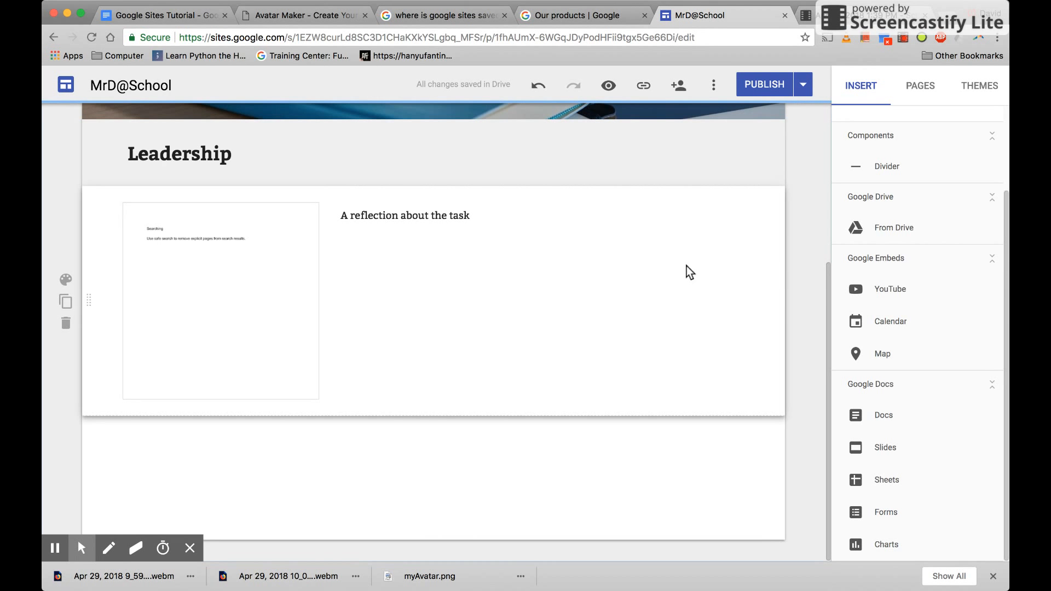
Insert a text box reading Resolution below the document section and format it with the Heading style.
{"action": "double_click", "coordinate": [312, 431]}
{"action": "left_click", "coordinate": [312, 431]}
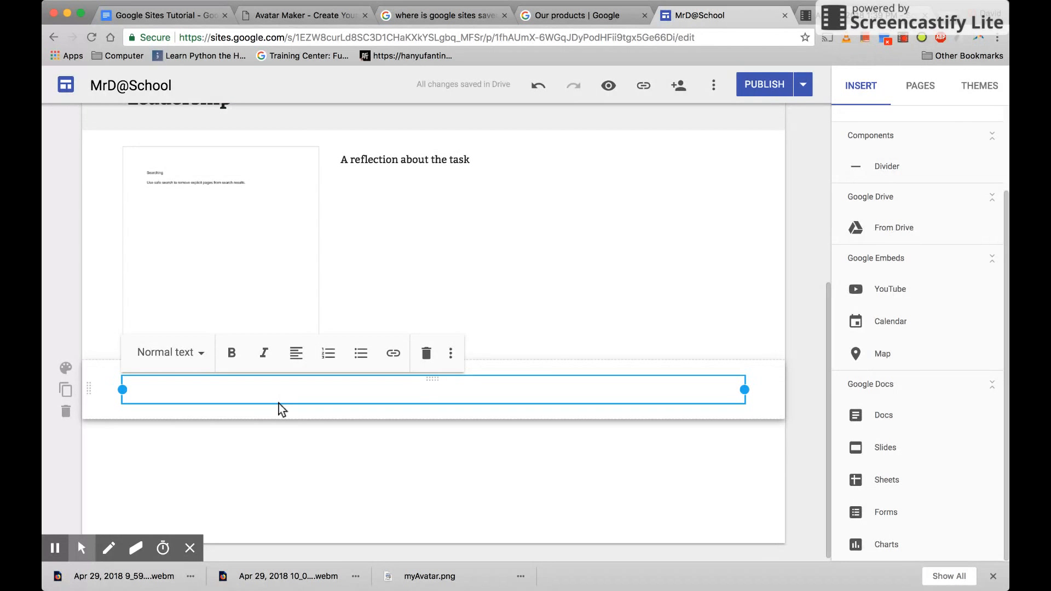
{"action": "type", "text": "Resolution"}
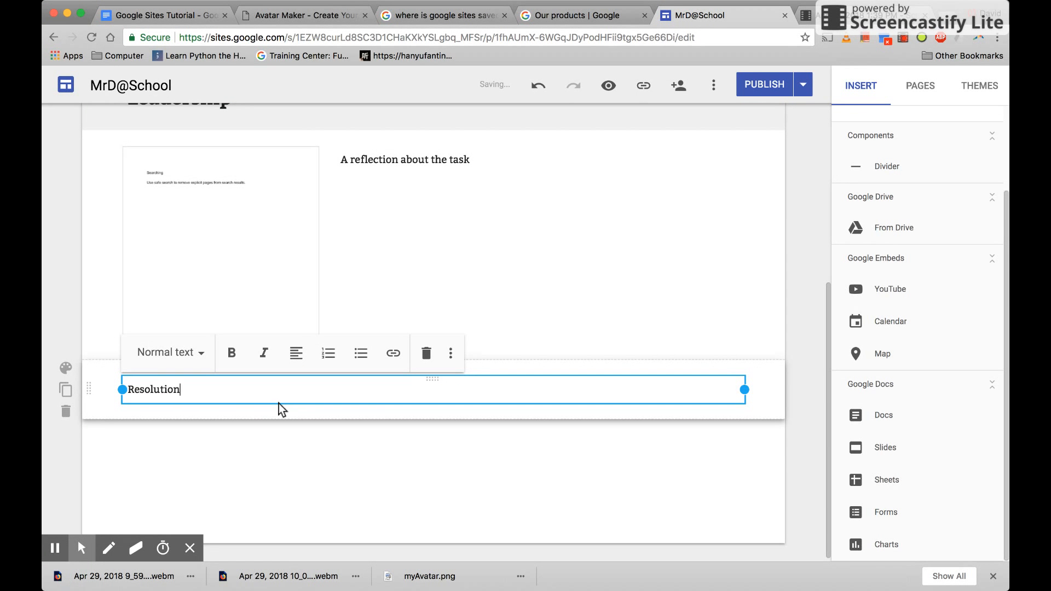
{"action": "left_click", "coordinate": [194, 355]}
{"action": "left_click", "coordinate": [166, 428]}
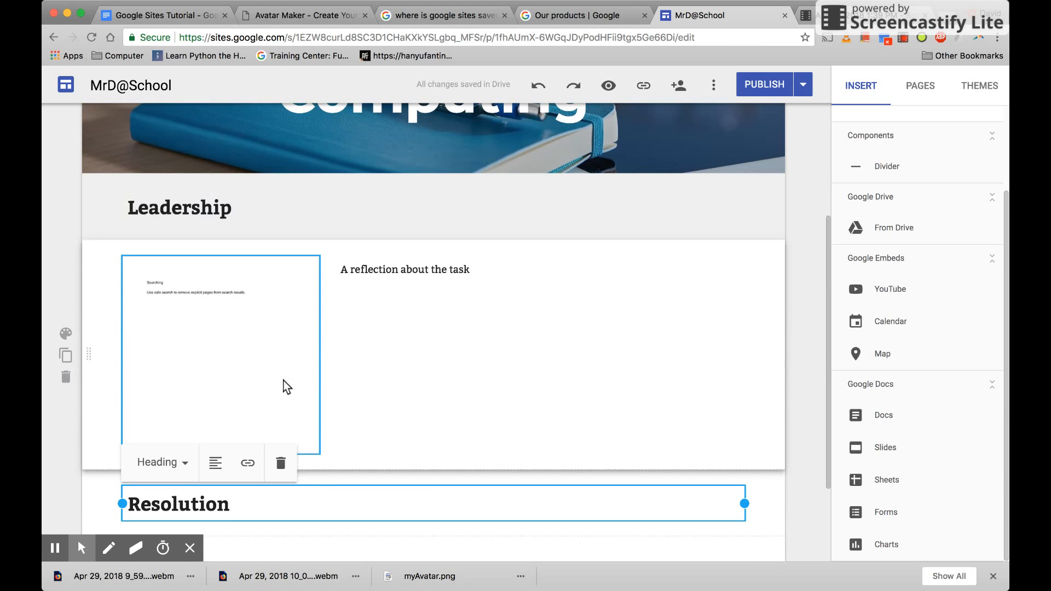
Apply the dark emphasis section style to the Resolution section.
{"action": "scroll", "coordinate": [153, 435], "scroll_direction": "down", "scroll_amount": 1}
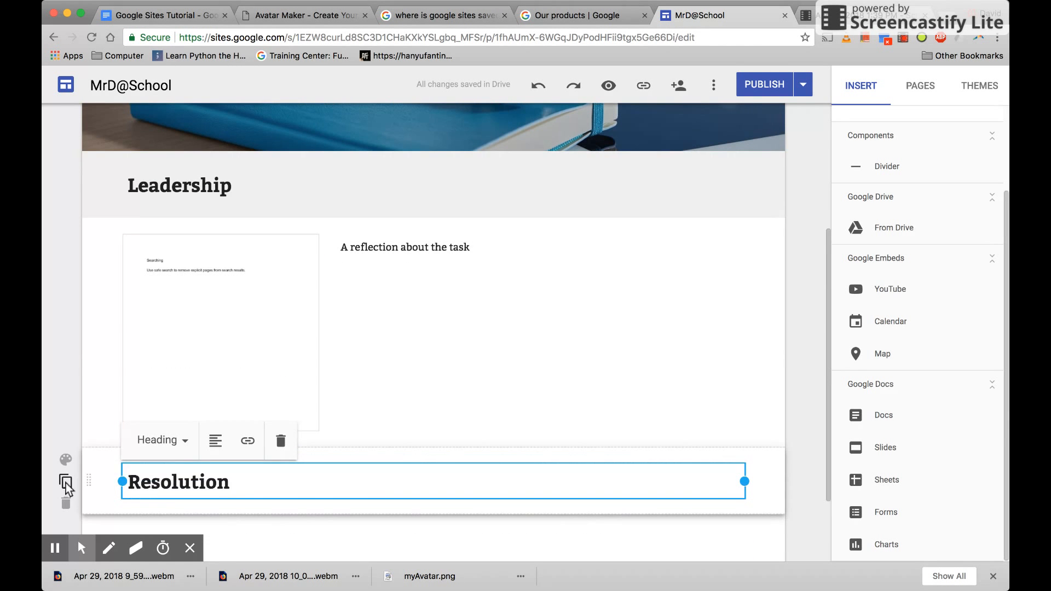
{"action": "left_click", "coordinate": [65, 459]}
{"action": "left_click", "coordinate": [127, 511]}
{"action": "left_click", "coordinate": [804, 291]}
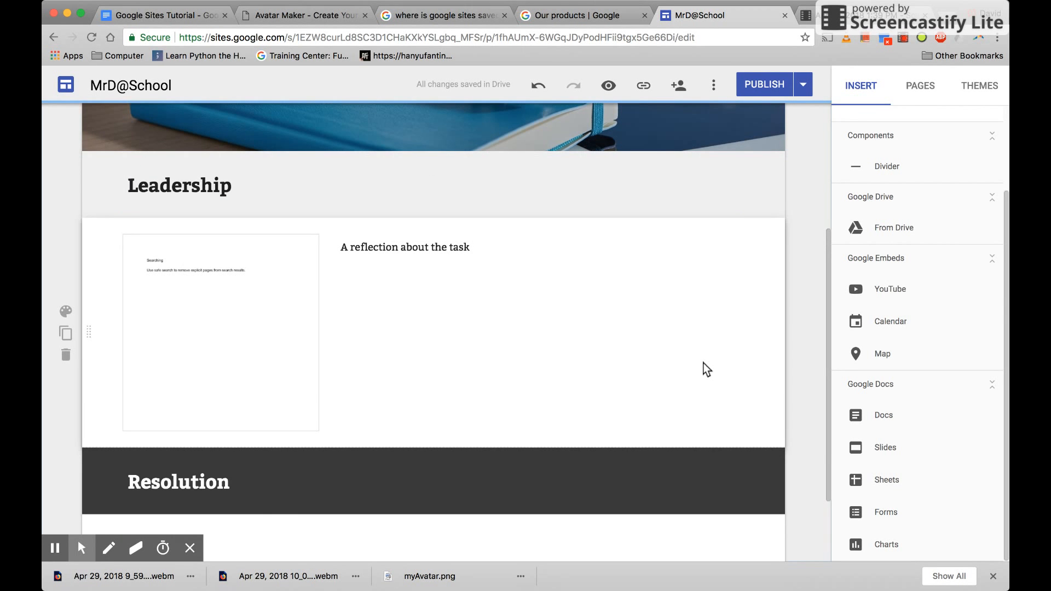
{"action": "scroll", "coordinate": [703, 364], "scroll_direction": "down", "scroll_amount": 2}
{"action": "scroll", "coordinate": [703, 364], "scroll_direction": "up", "scroll_amount": 6}
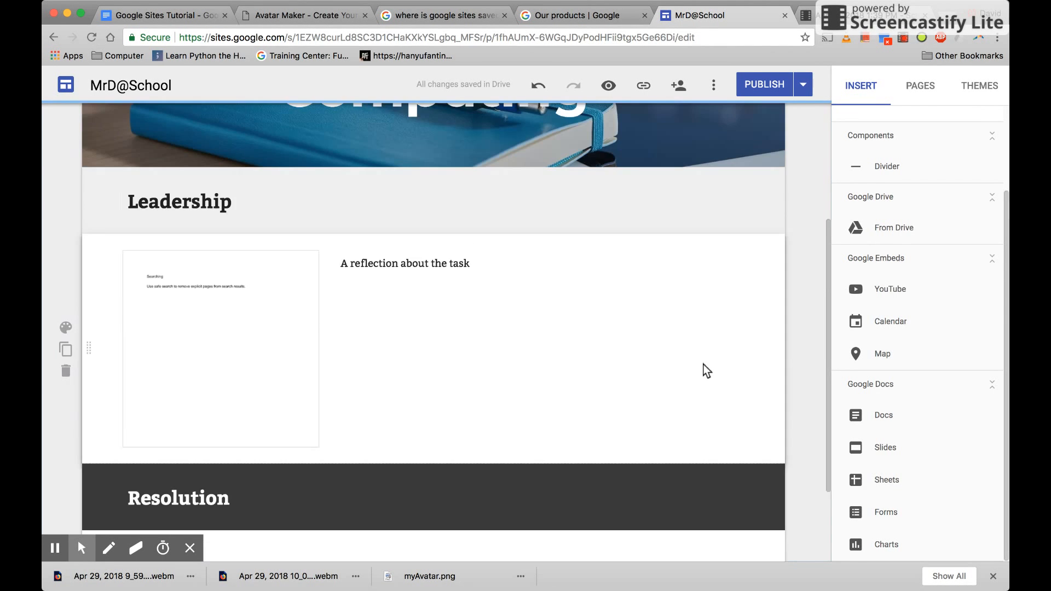